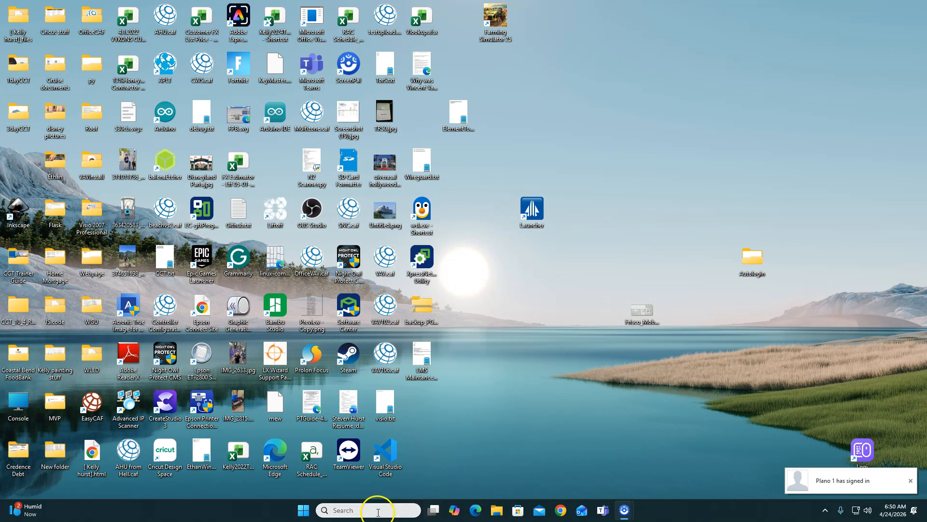
- In File Explorer, open Downloads and go through System Configuration Tool - SCT (Prev), SystemConfigurationTool and System Configuration Tool (SCT) to the System Configuration Tool folder
left_click(496, 511)
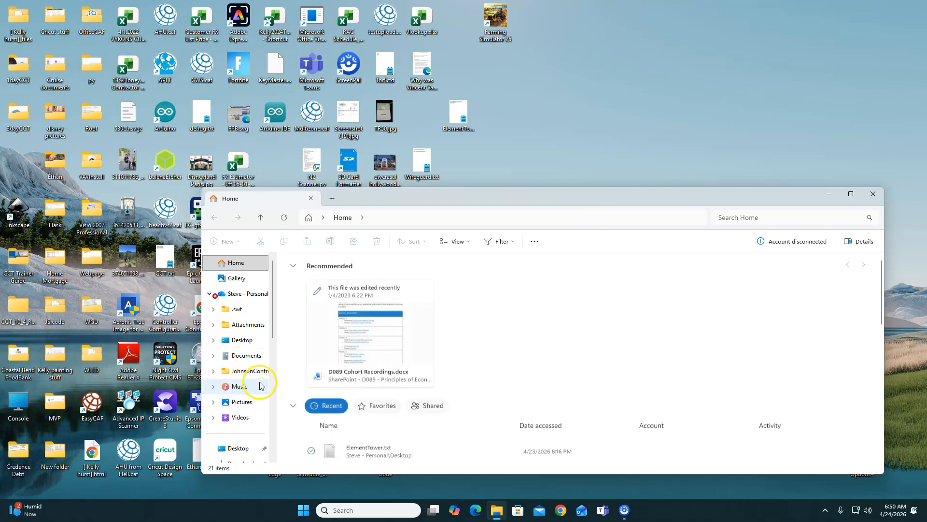
scroll(251, 444, "down", 3)
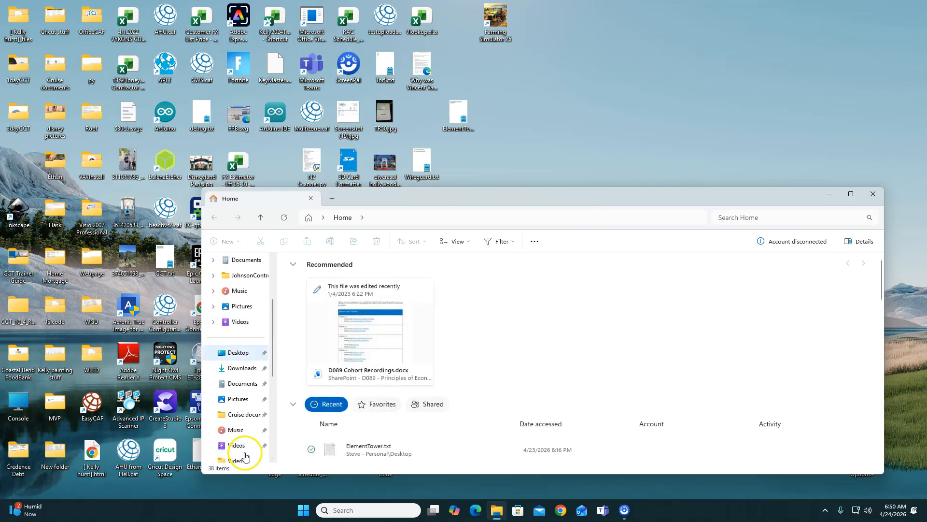
left_click(242, 369)
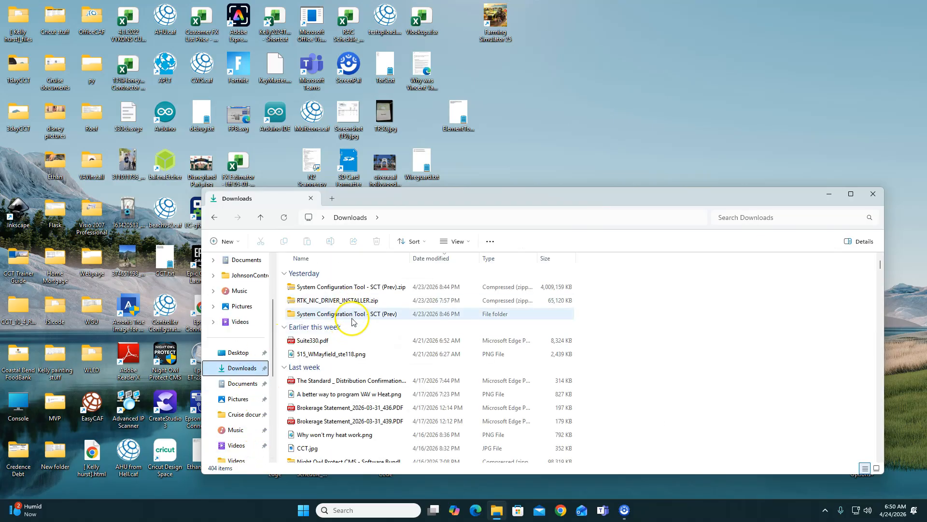
double_click(352, 324)
double_click(363, 286)
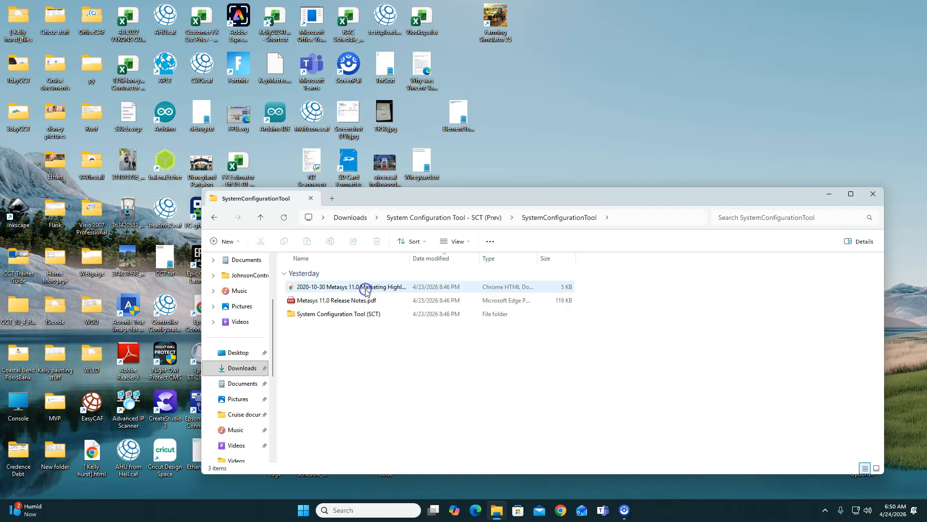
double_click(363, 314)
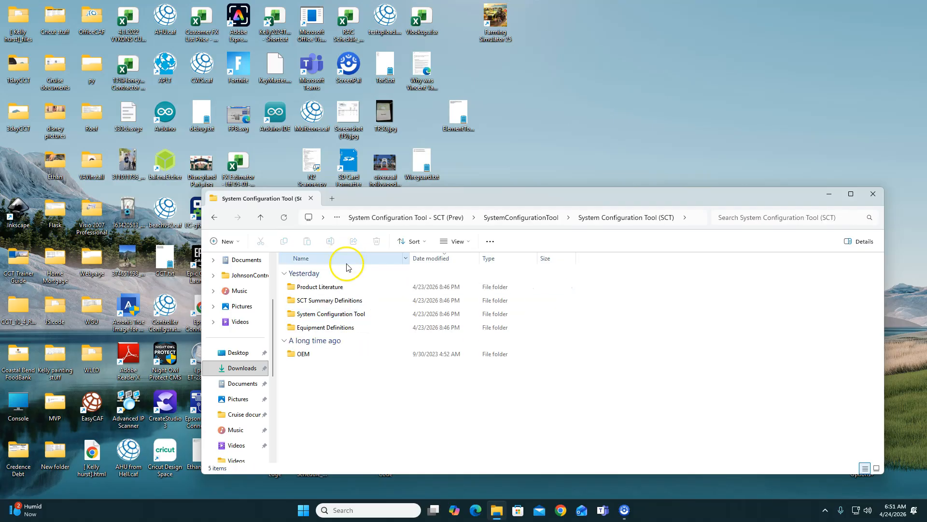
double_click(360, 315)
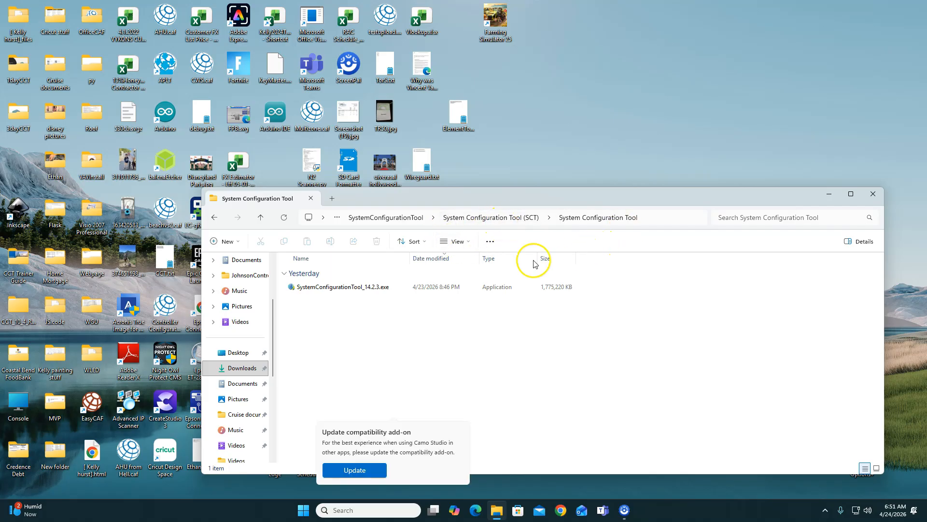
- Run SystemConfigurationTool_14.2.3.exe as administrator and start the standard installation
left_click(368, 290)
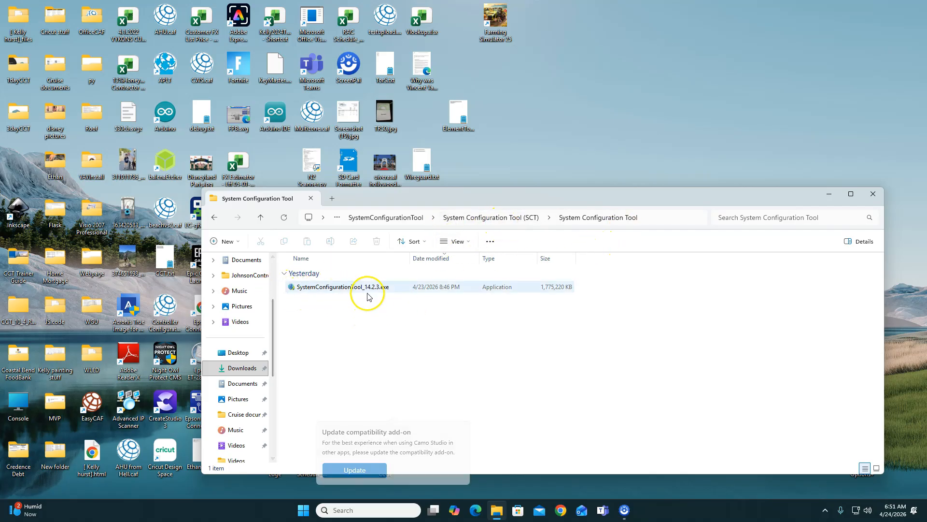
left_click(340, 289)
right_click(339, 290)
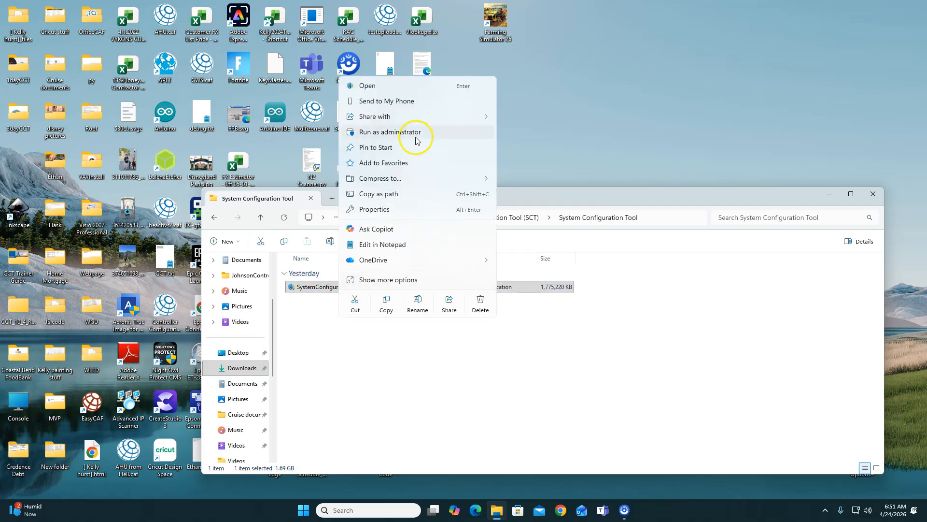
left_click(402, 132)
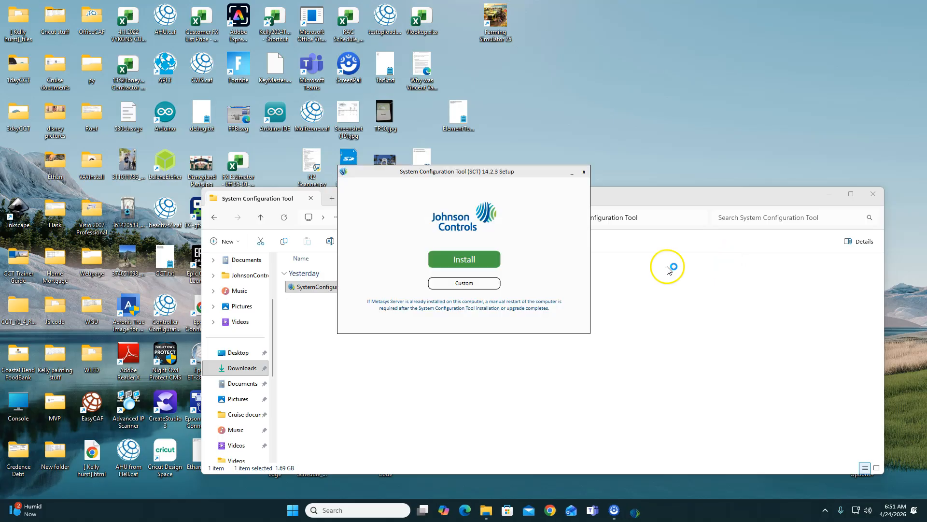
left_click(462, 259)
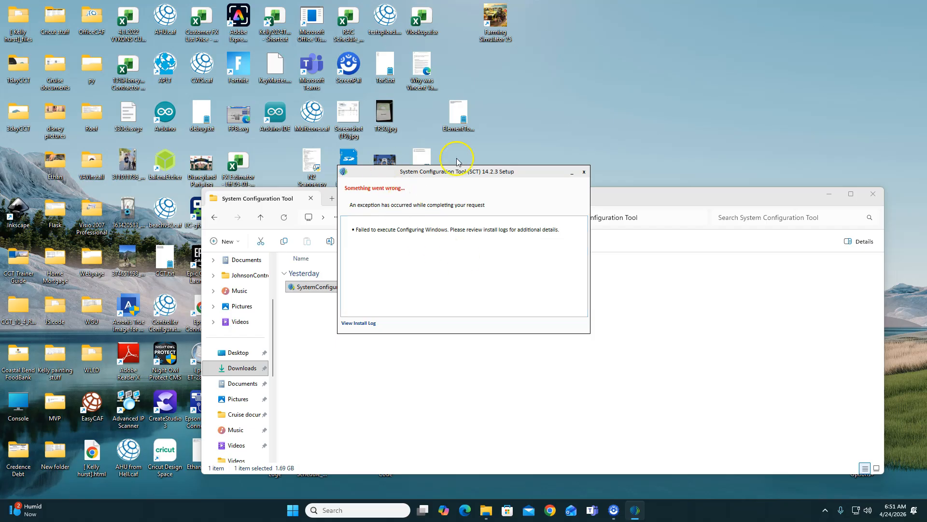
- Open the install log from the setup error and copy all of its error text
left_click(362, 323)
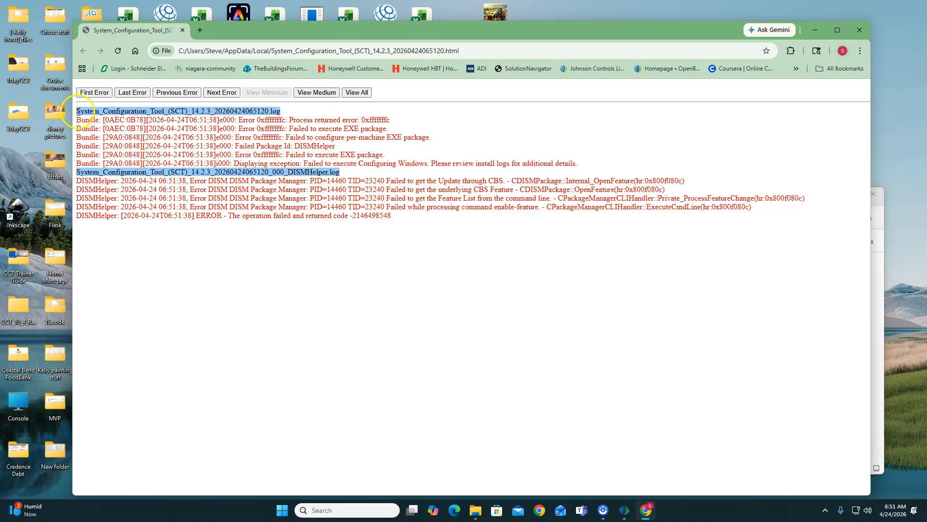
left_click_drag(77, 111, 722, 229)
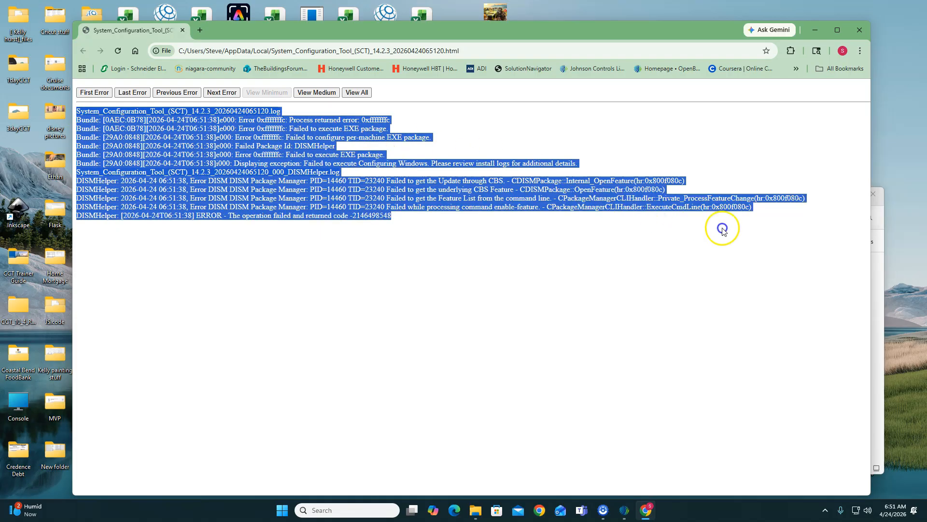
right_click(265, 204)
left_click(279, 212)
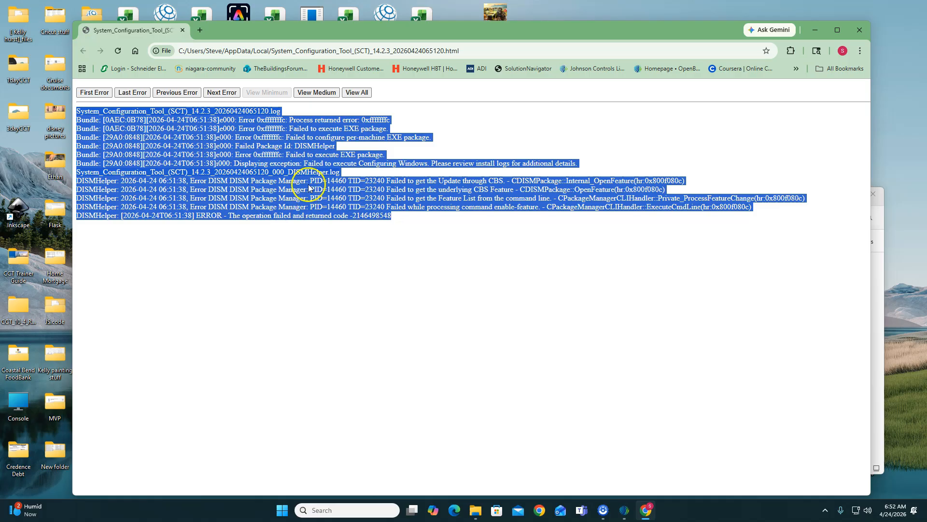
- Open ChatGPT from the bookmarks in a new browser tab and load the recent DISM Error Fix chat
left_click(200, 29)
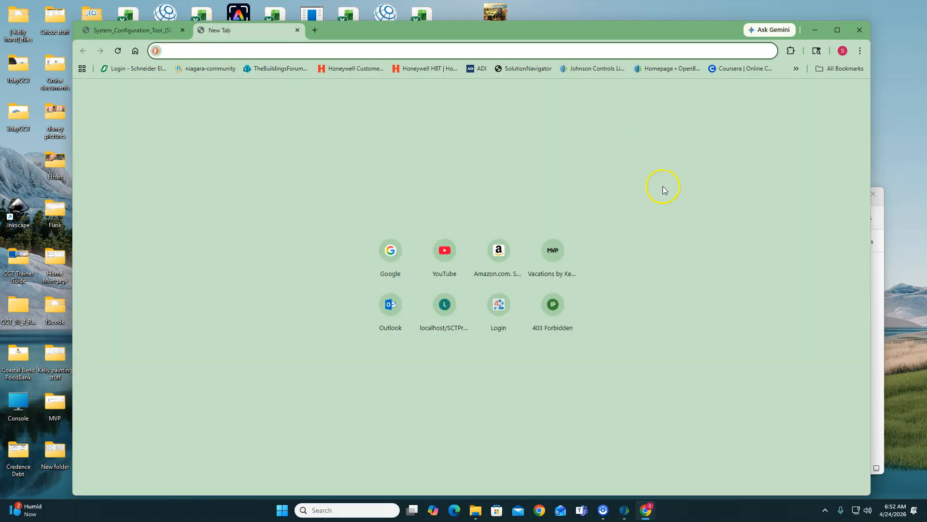
left_click(796, 68)
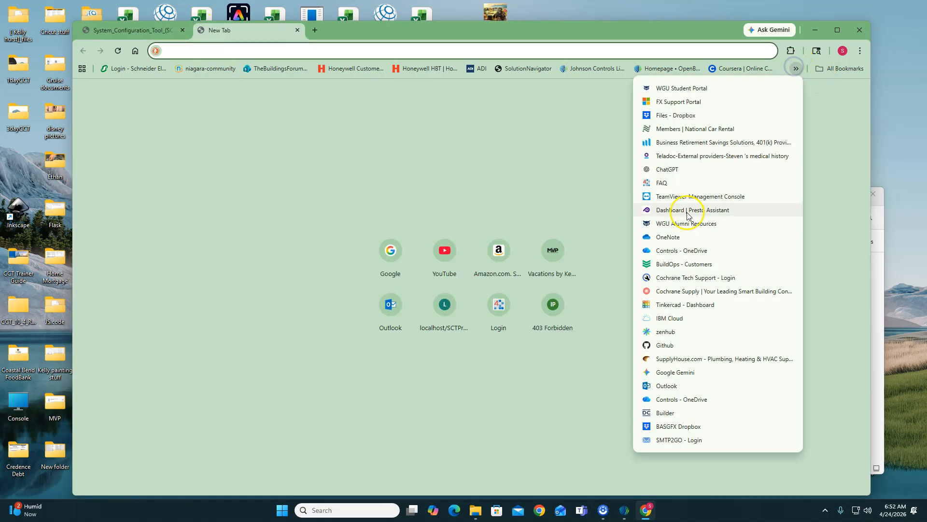
left_click(667, 169)
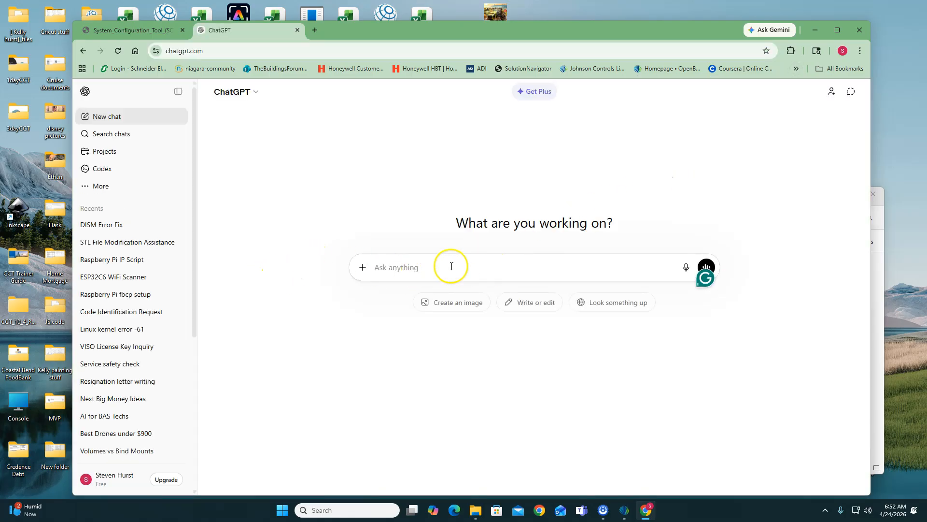
left_click(420, 267)
left_click(100, 225)
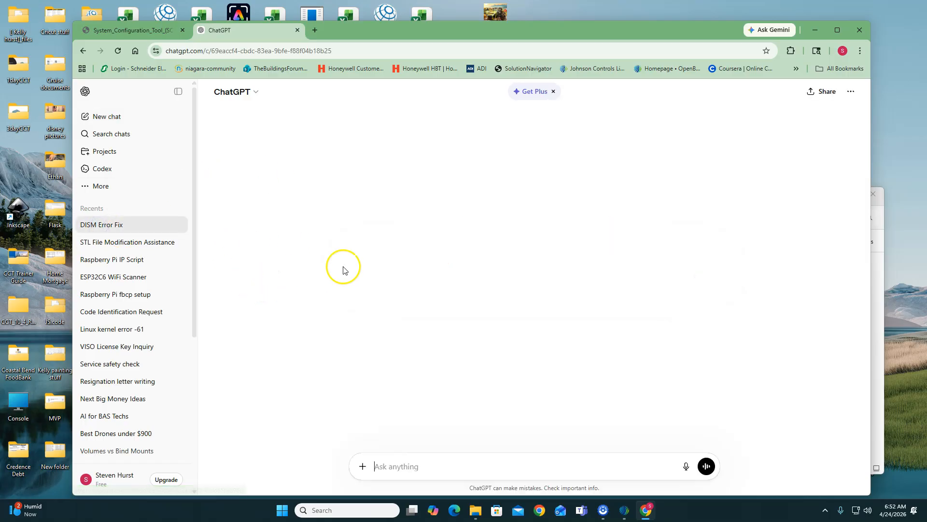
- Review the error question and suggested fixes in the chat, and copy the Repair Windows image commands
scroll(519, 290, "up", 20)
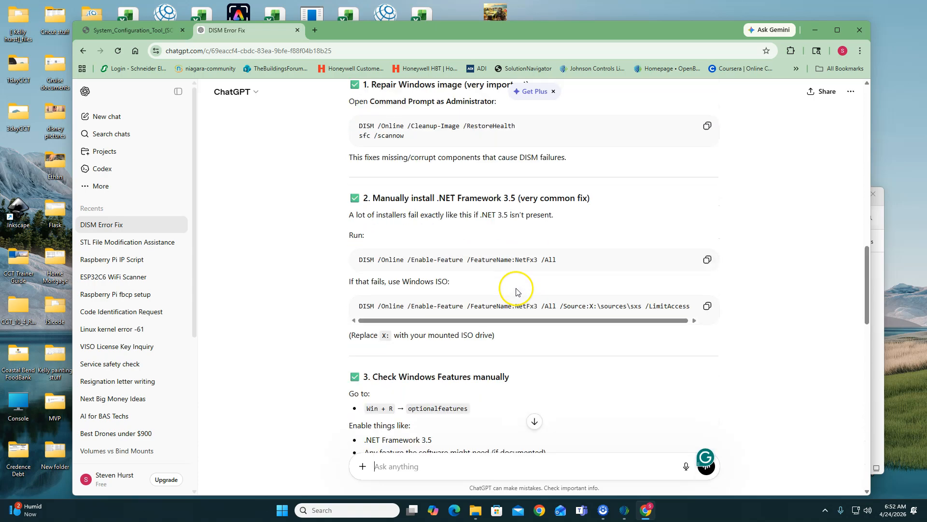
scroll(521, 295, "up", 10)
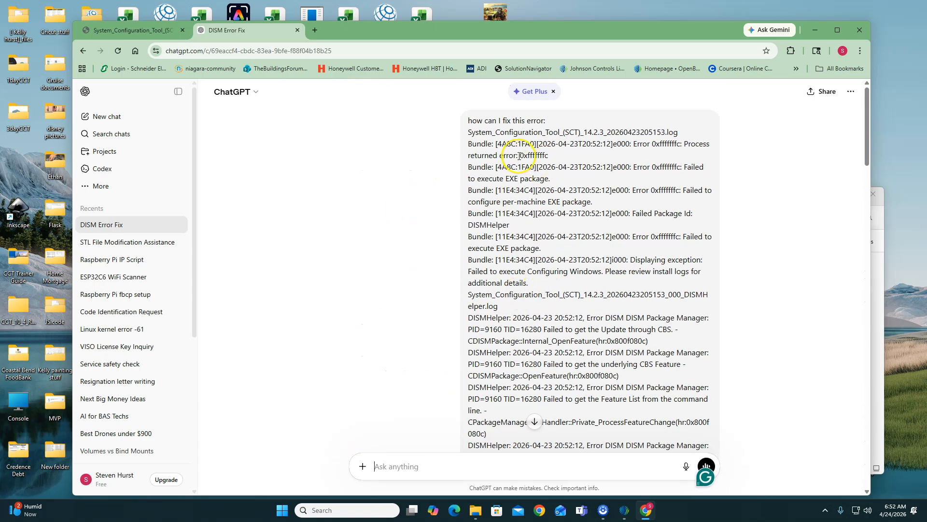
scroll(589, 237, "down", 1)
scroll(589, 236, "down", 15)
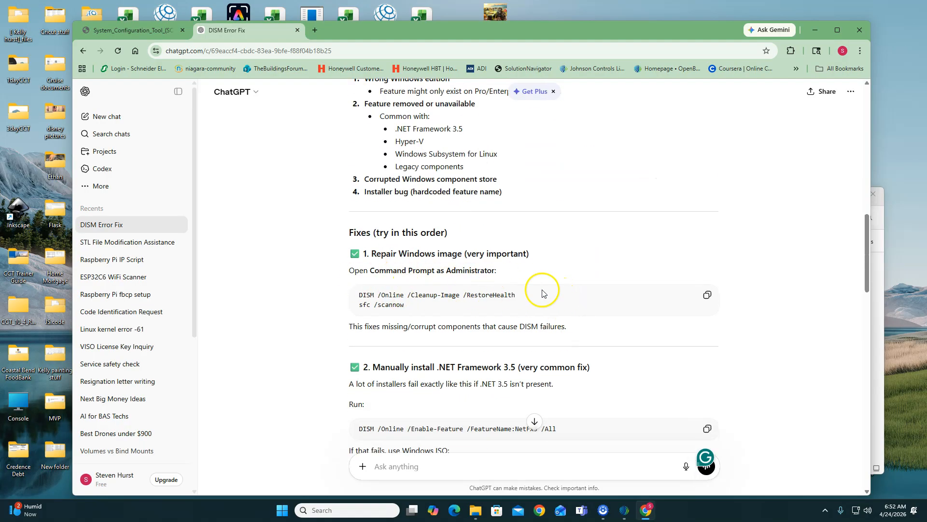
left_click(706, 294)
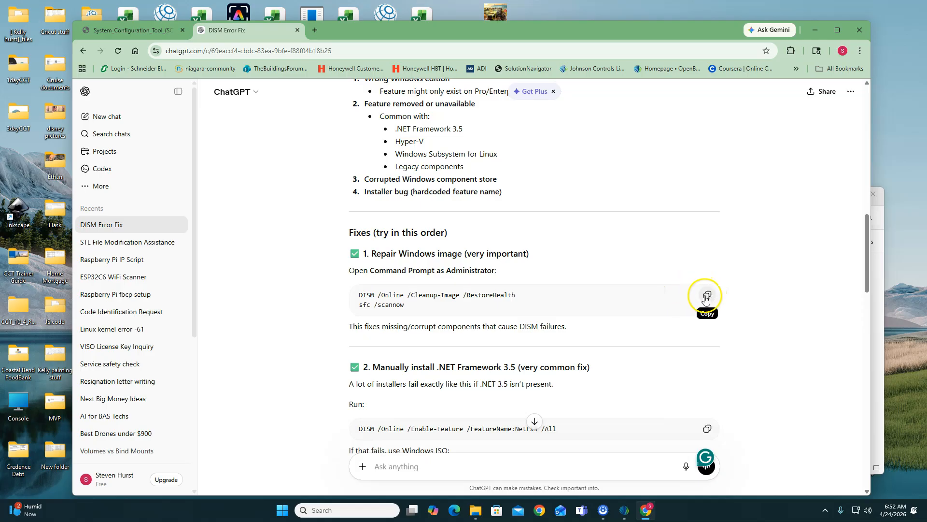
- Find Command Prompt by searching for cmd and open it as administrator
left_click(282, 513)
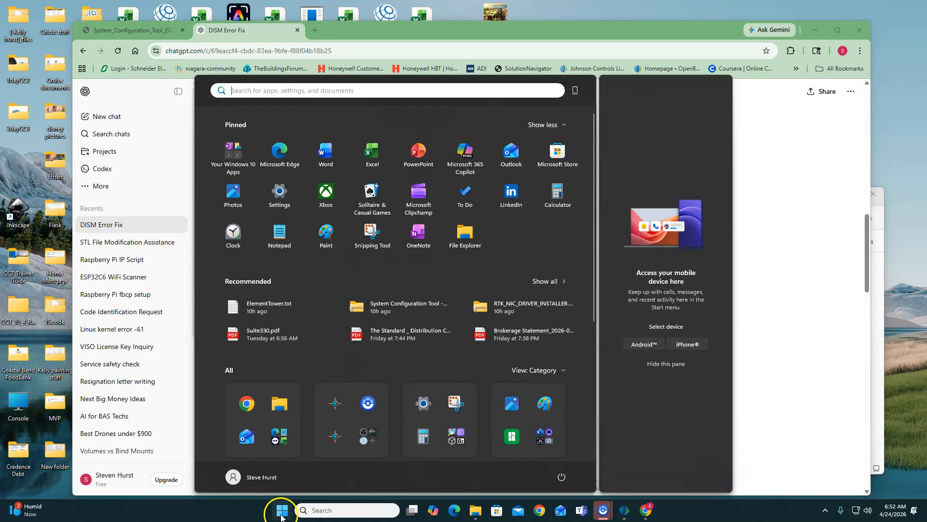
type("cmd")
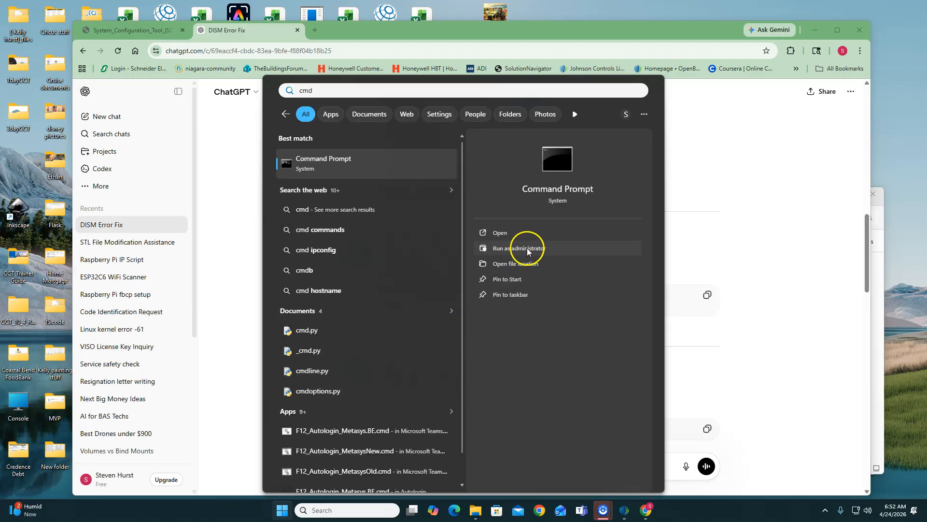
left_click(515, 249)
left_click(525, 261)
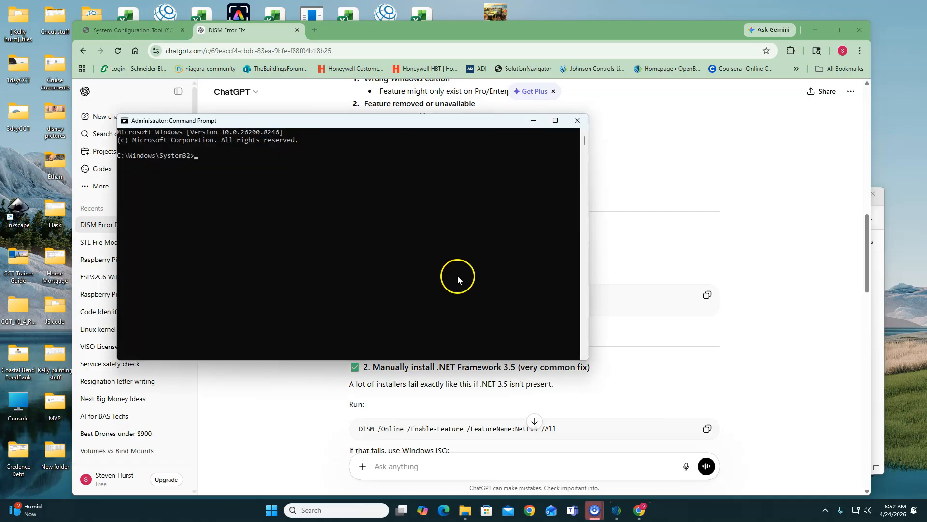
- Paste the copied commands to run DISM /Online /Cleanup-Image /RestoreHealth, and close Command Prompt once the restore ends
right_click(217, 187)
key("Return")
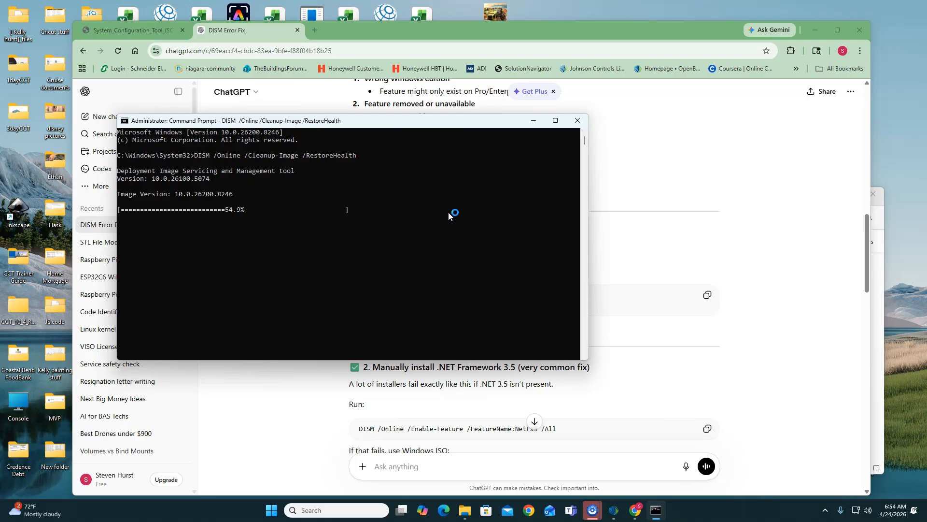
left_click(57, 469)
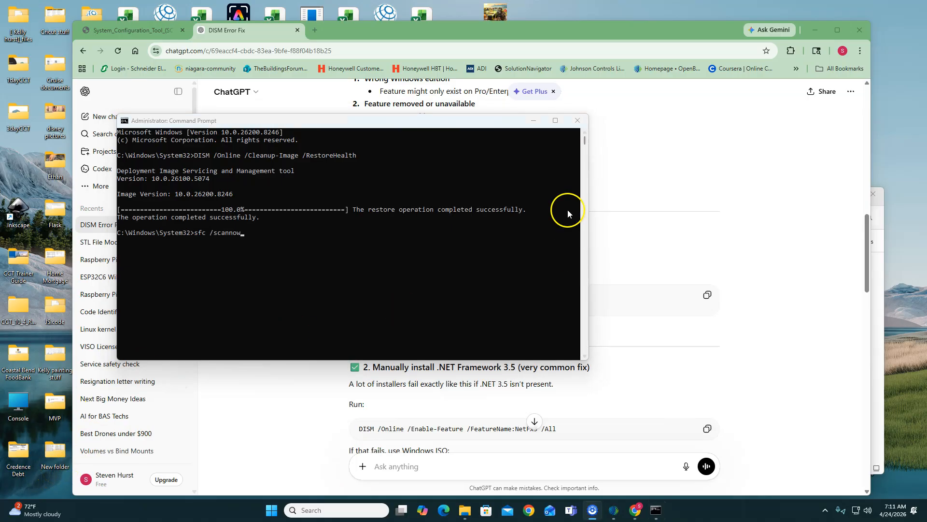
left_click(576, 122)
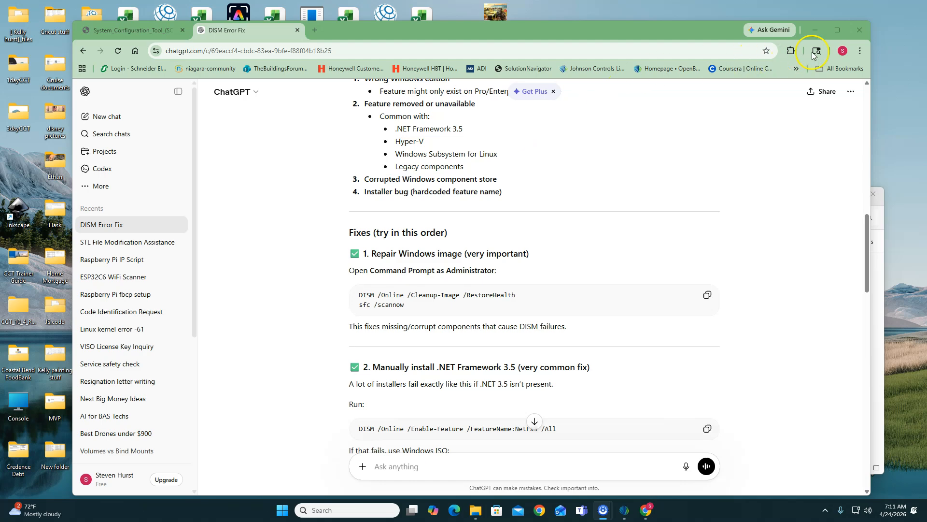
- Minimize the browser, close the failed setup, and rerun SystemConfigurationTool_14.2.3.exe as administrator to retry the standard installation
left_click(815, 30)
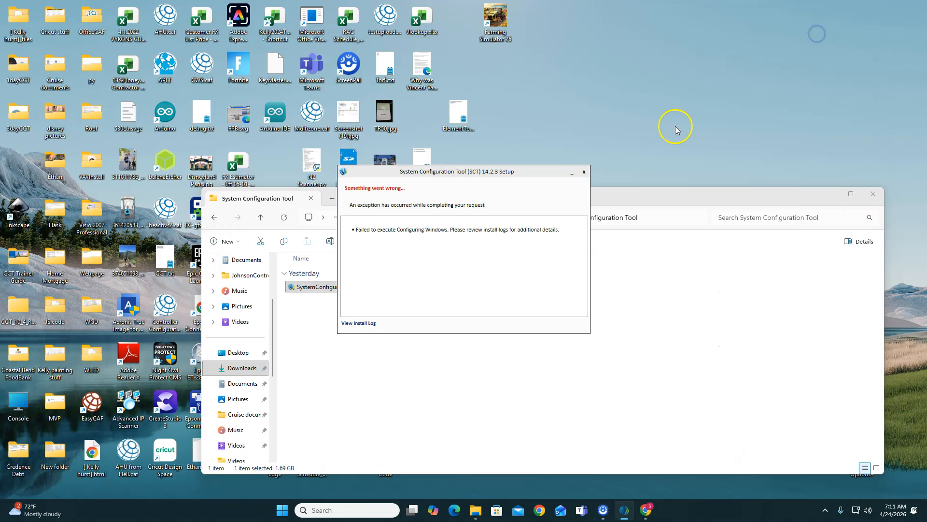
left_click(584, 172)
double_click(354, 288)
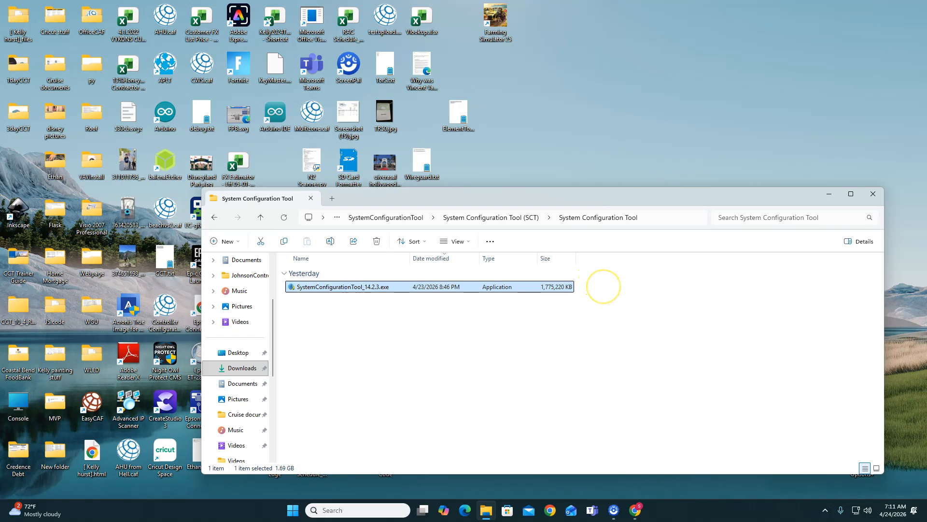
right_click(349, 289)
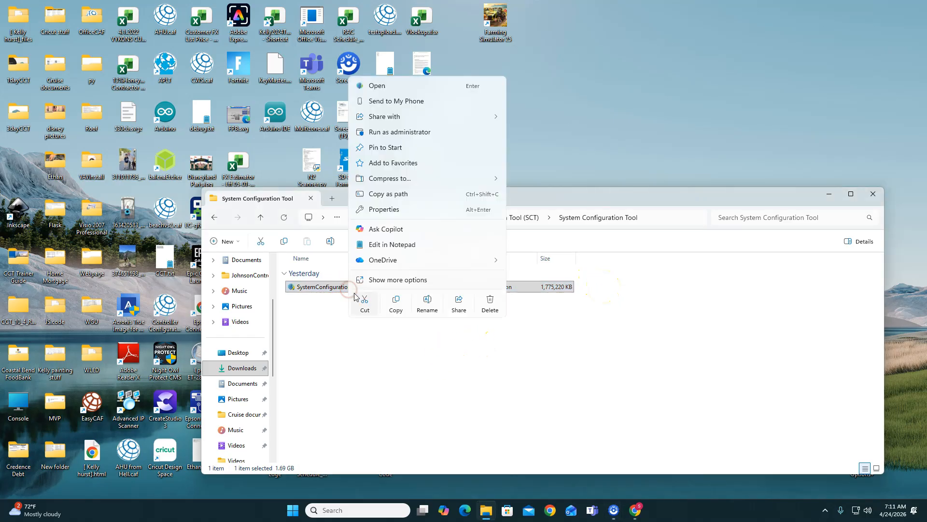
left_click(397, 132)
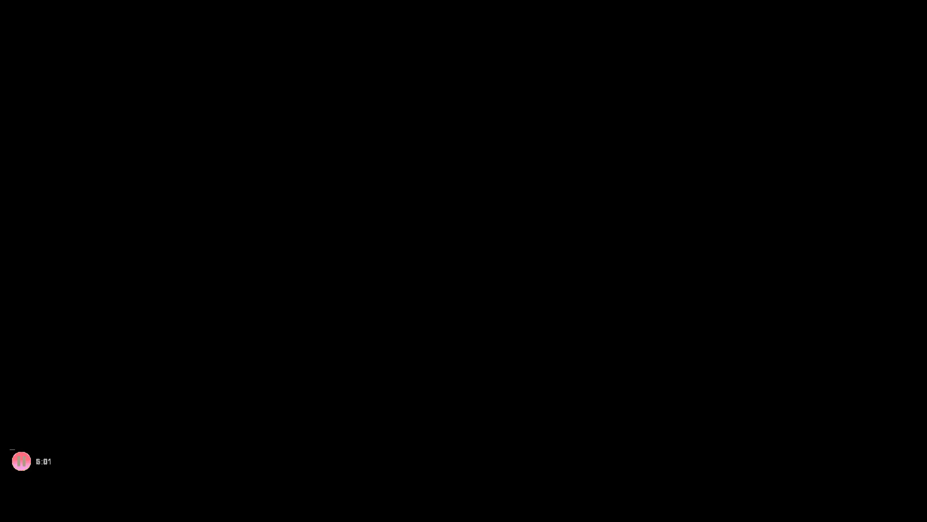
left_click(401, 341)
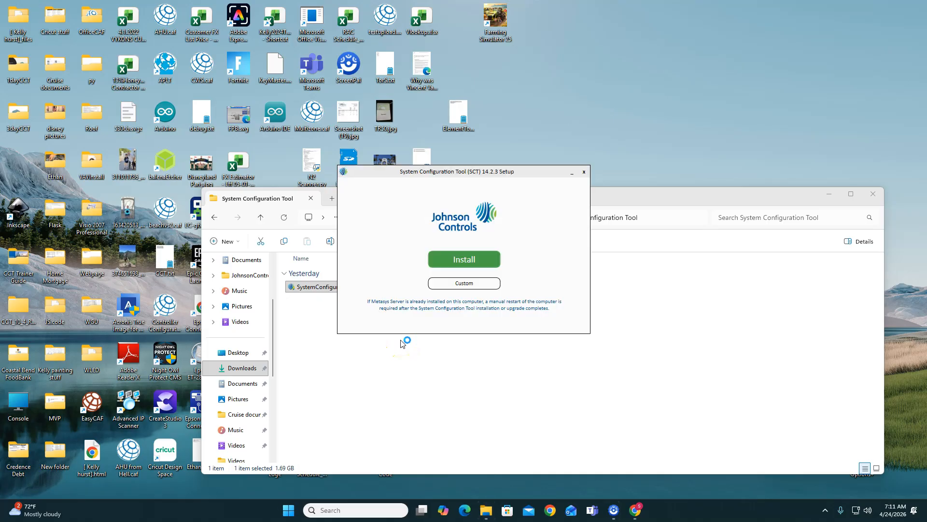
left_click(465, 260)
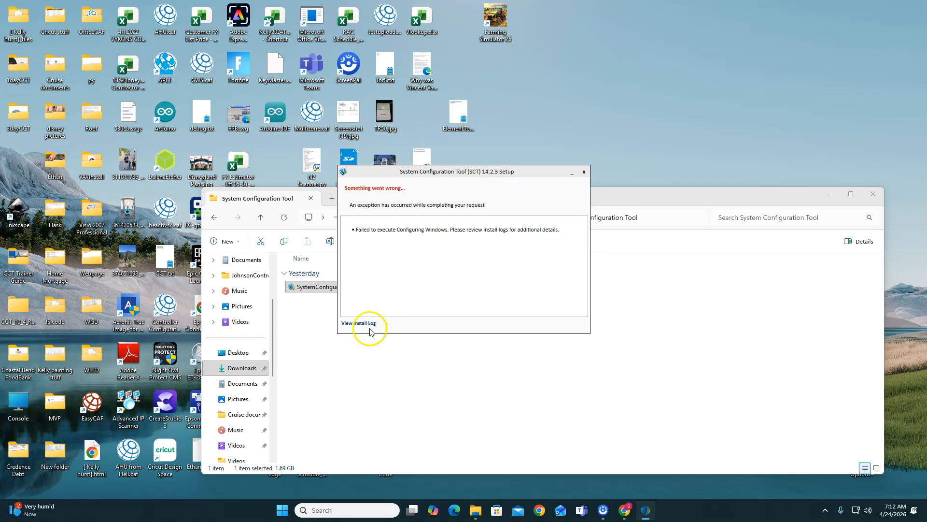
- Close the System Configuration Tool setup and switch back to the DISM Error Fix chat in Chrome
left_click(585, 172)
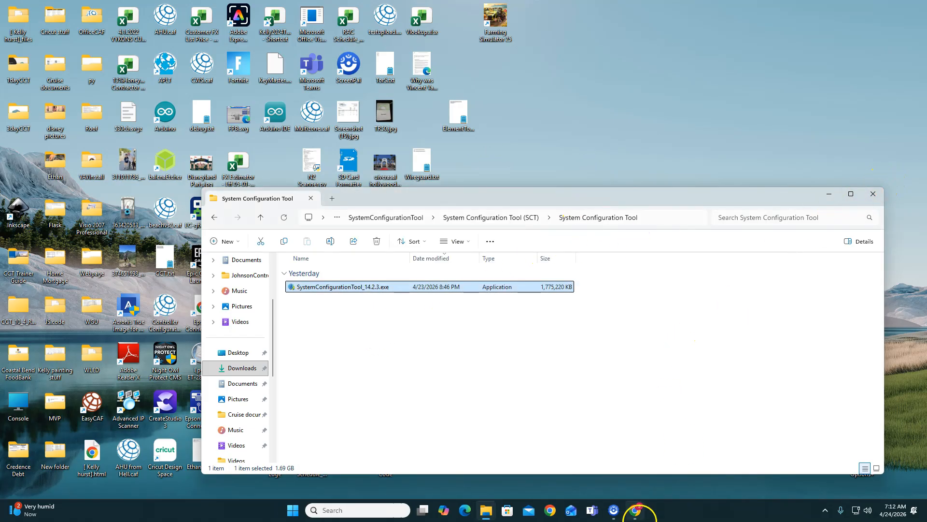
left_click(634, 507)
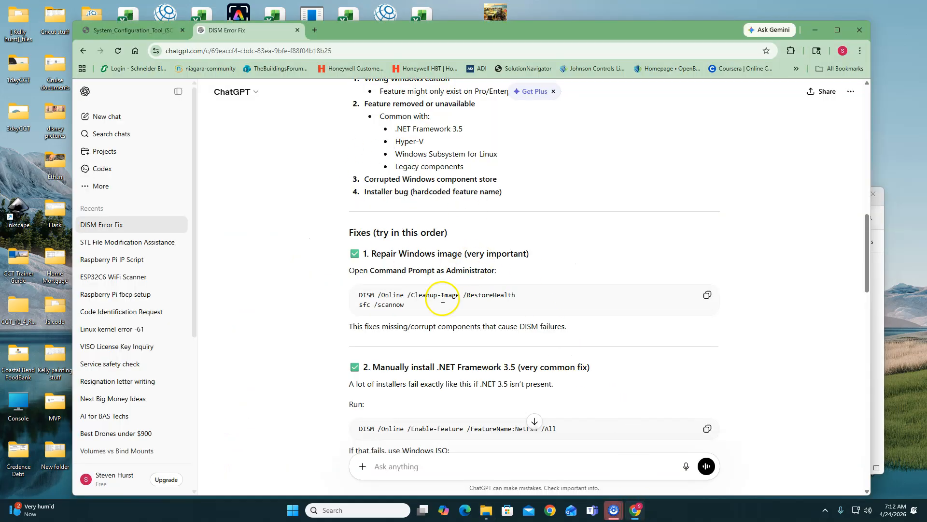
- Search for cmd after checking the chat's .NET Framework 3.5 fix, and open Command Prompt as administrator
scroll(443, 299, "down", 4)
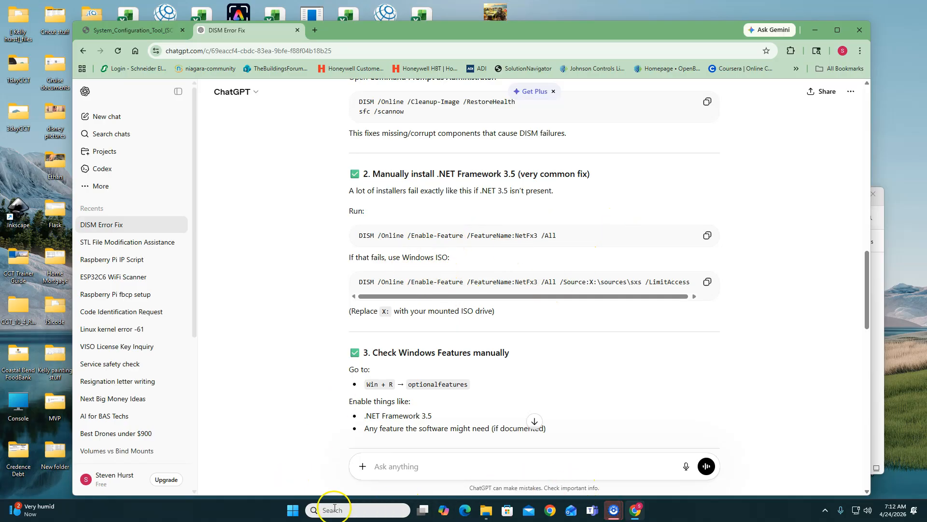
left_click(292, 510)
type("cm")
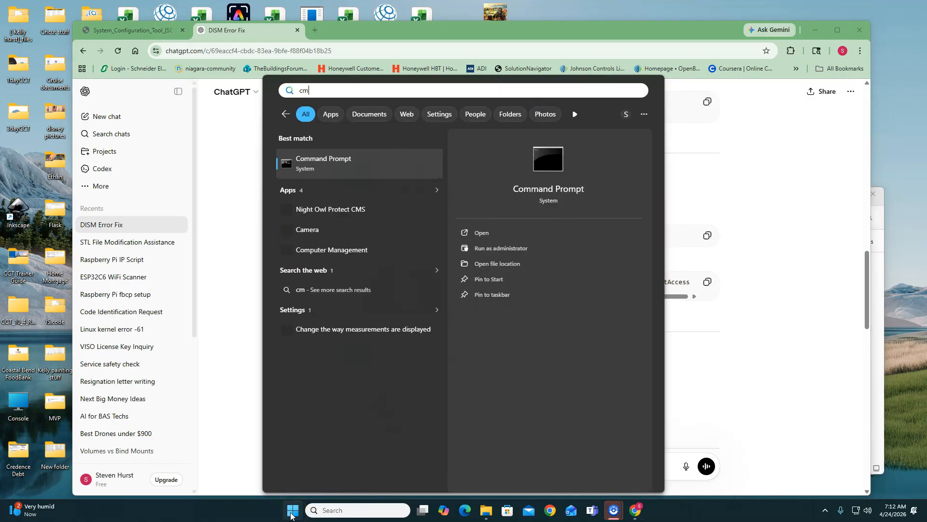
type("d")
left_click(499, 248)
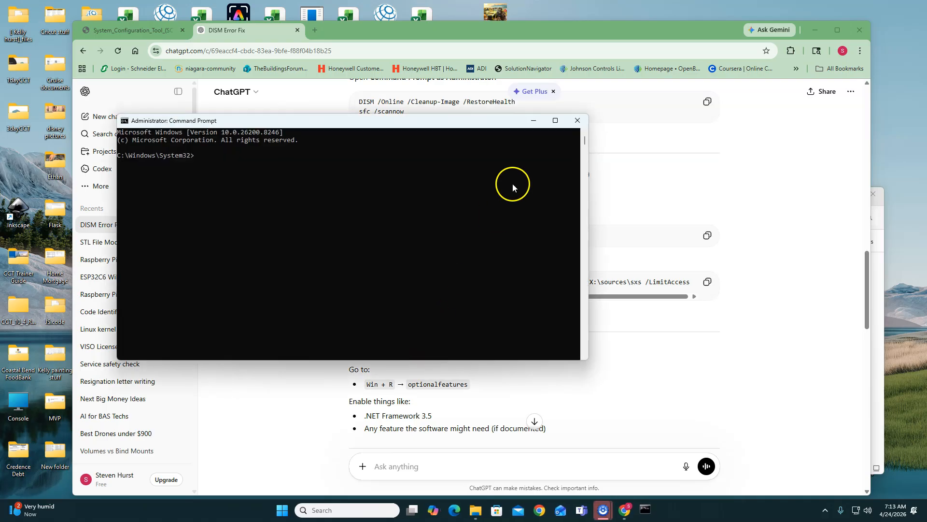
- Copy the chat's .NET Framework 3.5 command and run DISM /Online /Enable-Feature /FeatureName:NetFx3 /All in Command Prompt
left_click_drag(482, 123, 926, 250)
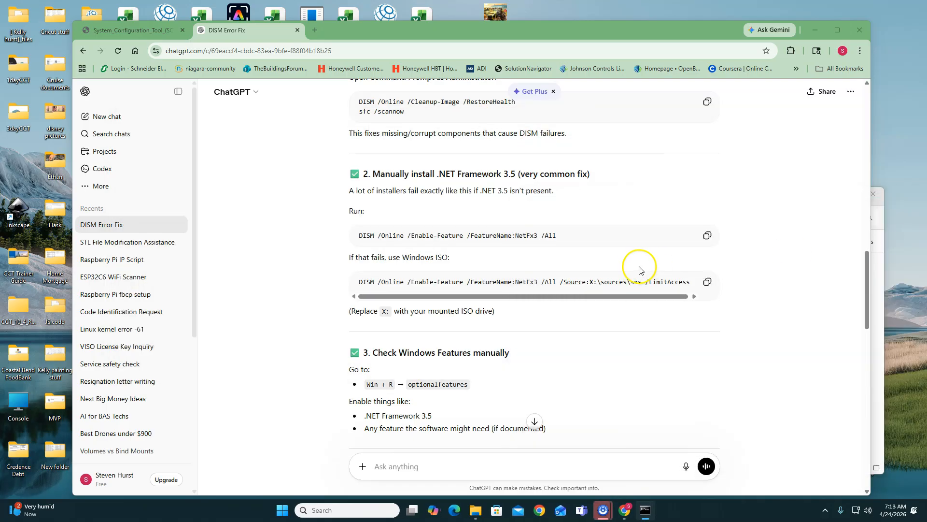
left_click(708, 236)
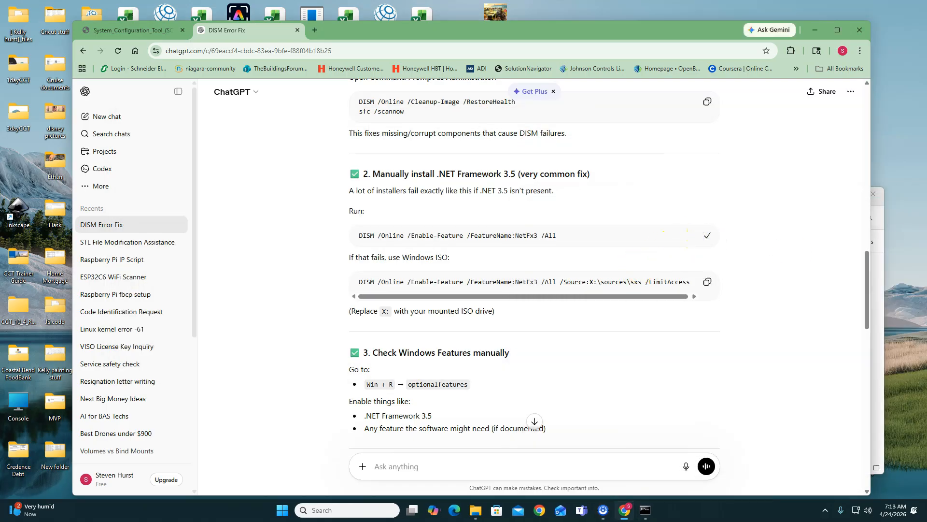
left_click_drag(926, 237, 539, 185)
right_click(411, 227)
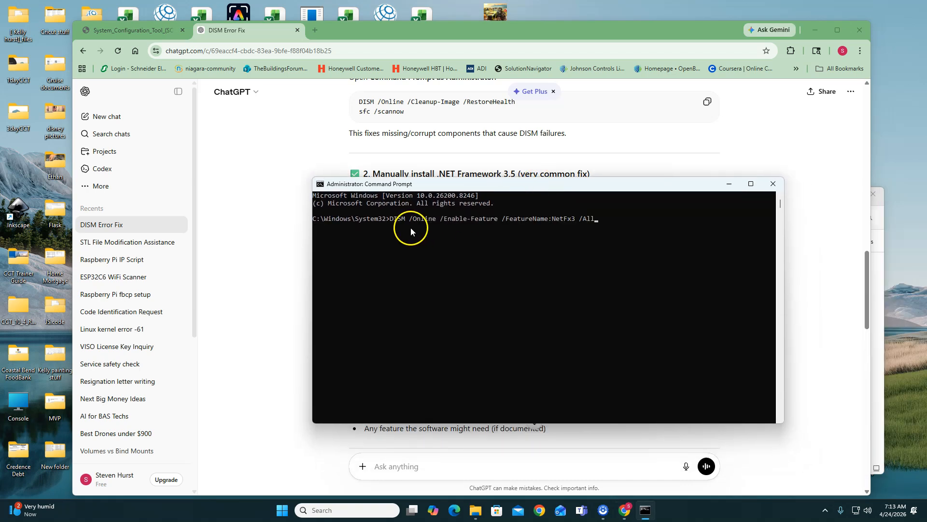
key("Return")
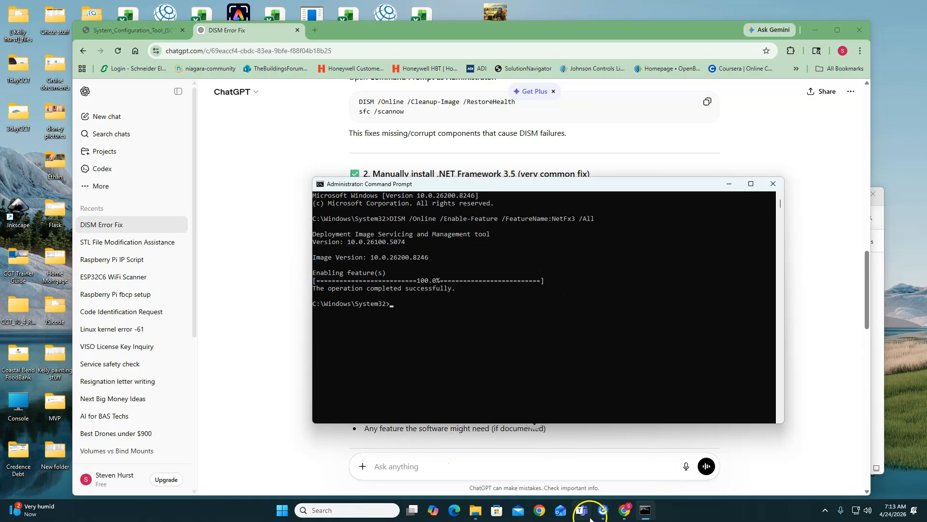
- Rerun SystemConfigurationTool_14.2.3.exe as administrator, try the standard installation, and close the setup when it stops
left_click(476, 513)
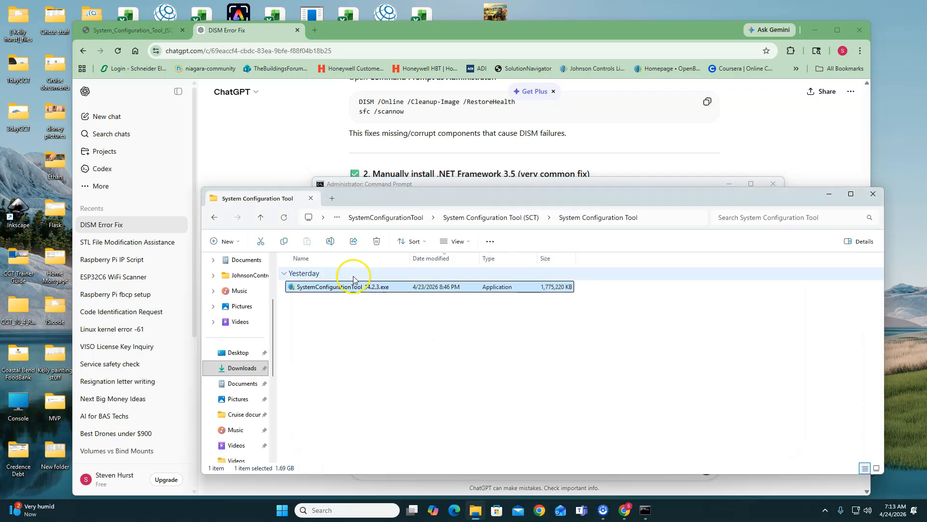
left_click(361, 287)
right_click(361, 288)
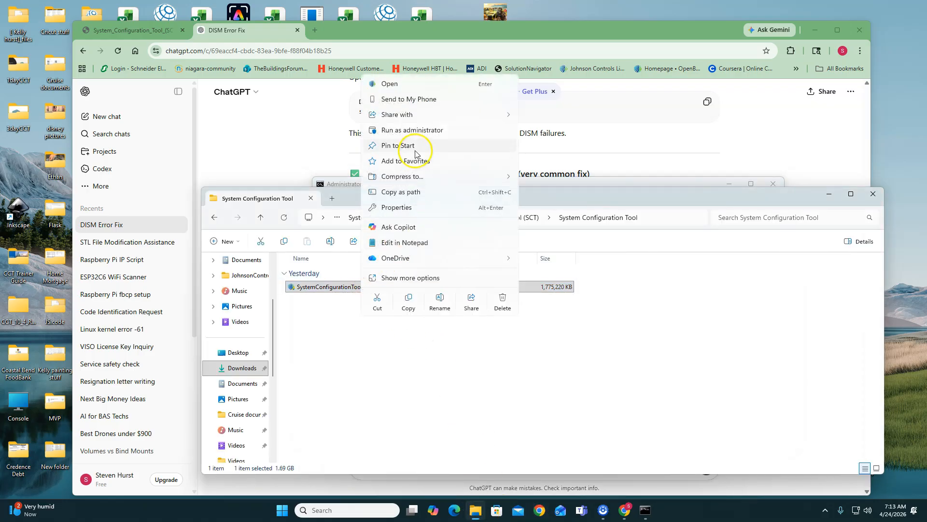
left_click(408, 130)
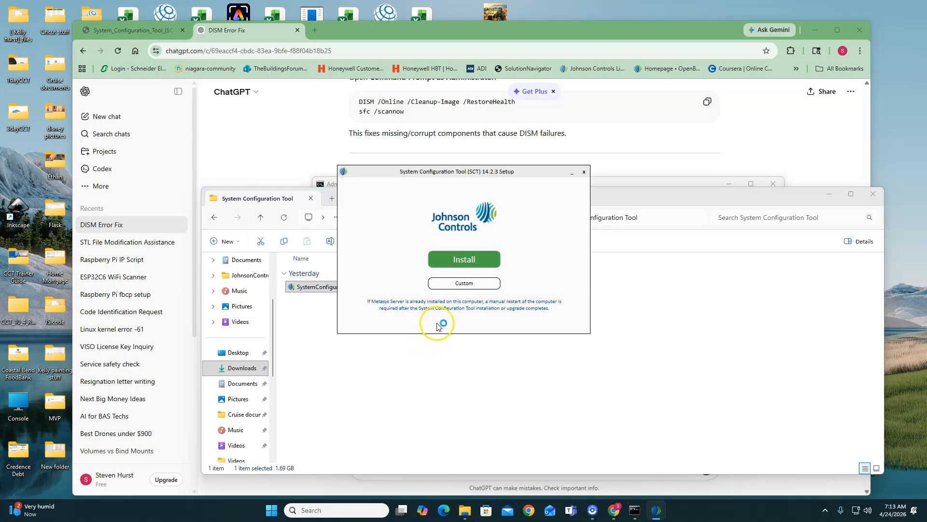
left_click(461, 257)
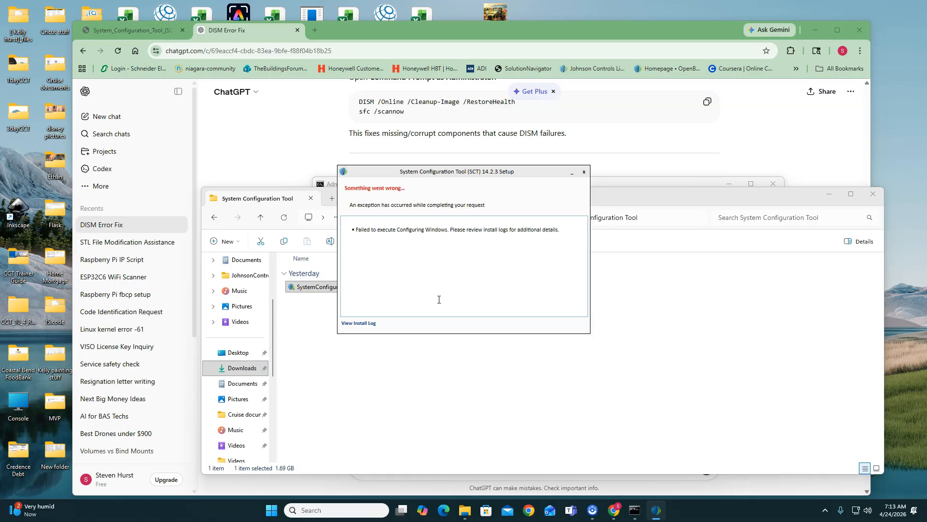
left_click(584, 172)
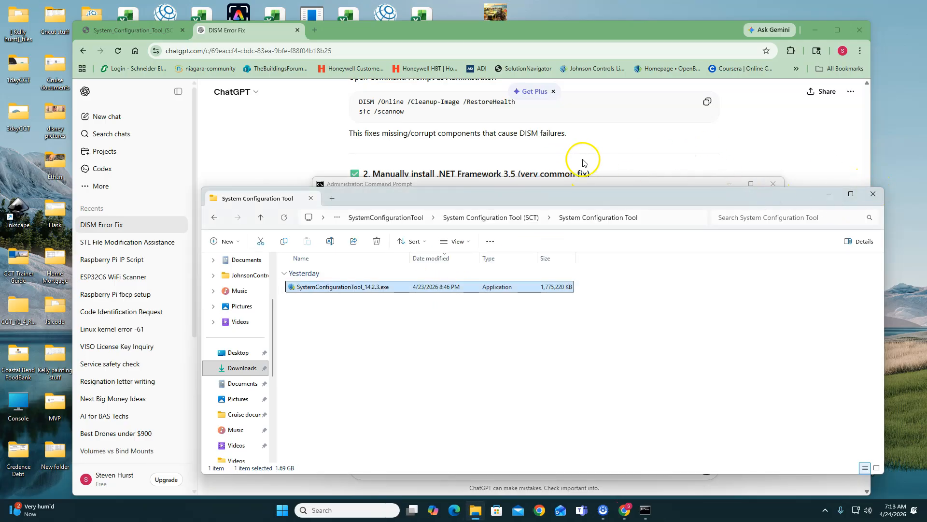
- Return to the DISM Error Fix chat, find the Windows Features check, and open Windows Features by running optionalfeatures
left_click(534, 34)
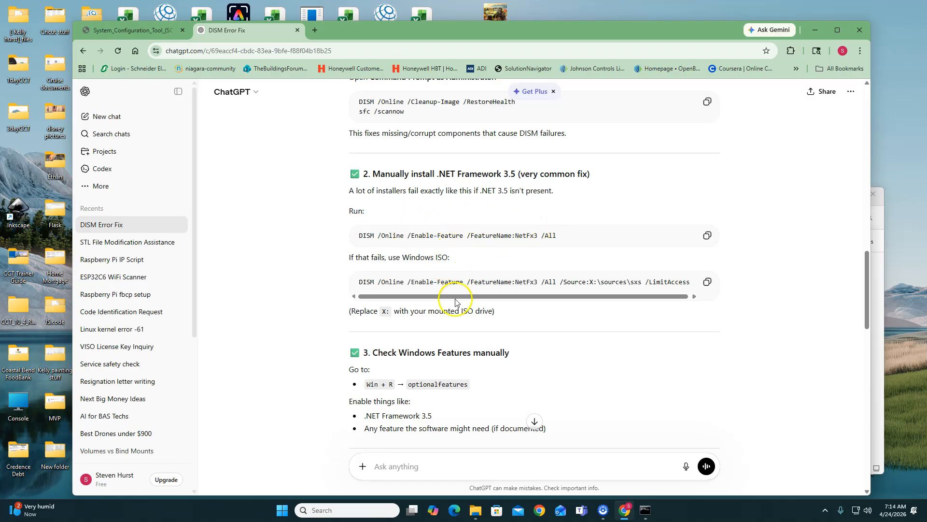
scroll(453, 363, "down", 1)
scroll(453, 364, "down", 1)
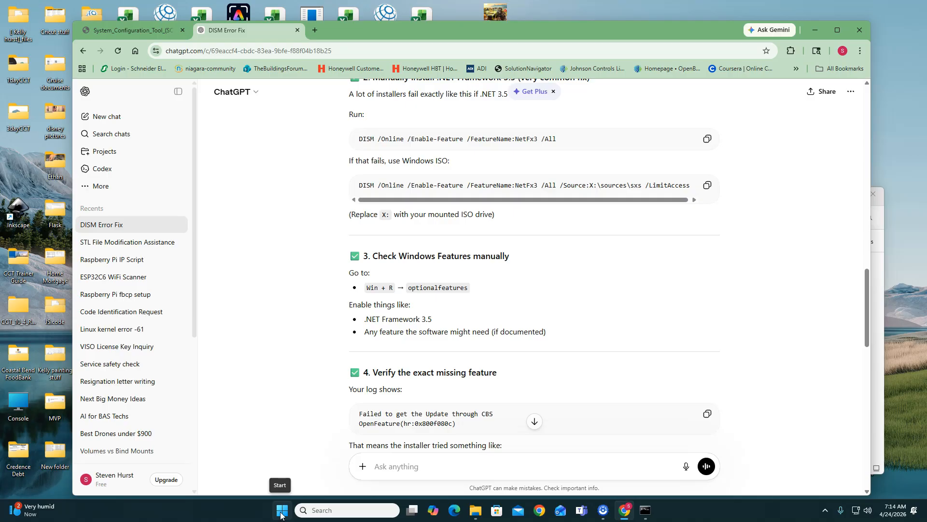
key("super+r")
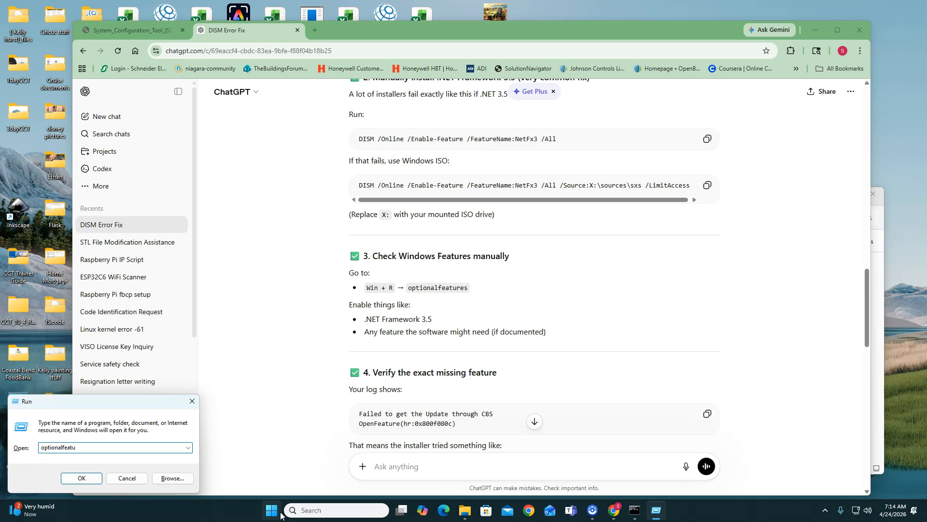
key("Return")
left_click_drag(486, 161, 648, 122)
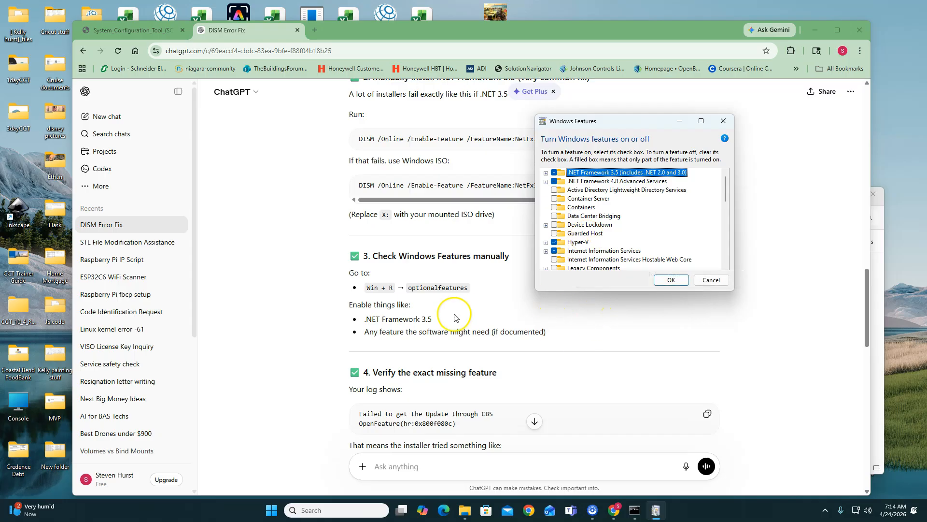
- Expand .NET Framework 3.5 in the enlarged Windows Features window and enable Windows Communication Foundation Non-HTTP Activation
left_click(546, 173)
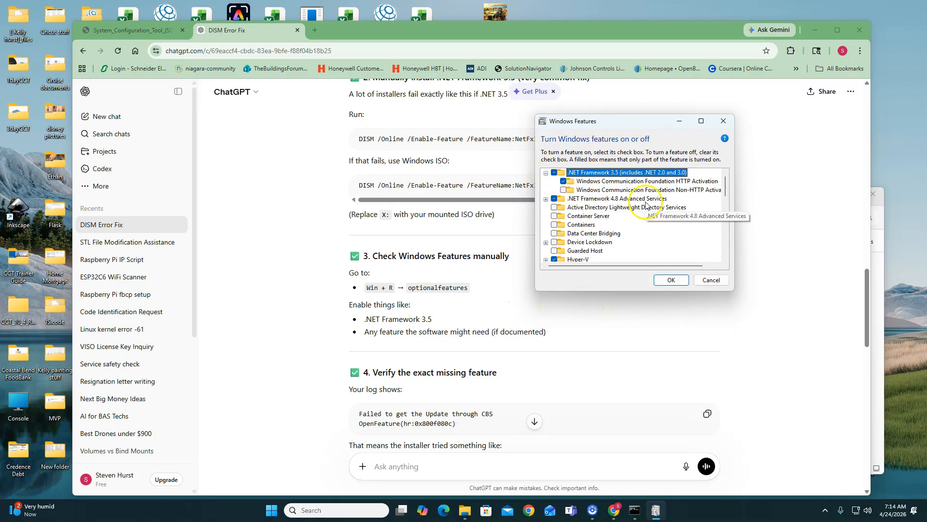
left_click_drag(734, 292, 829, 380)
left_click(563, 189)
left_click(687, 191)
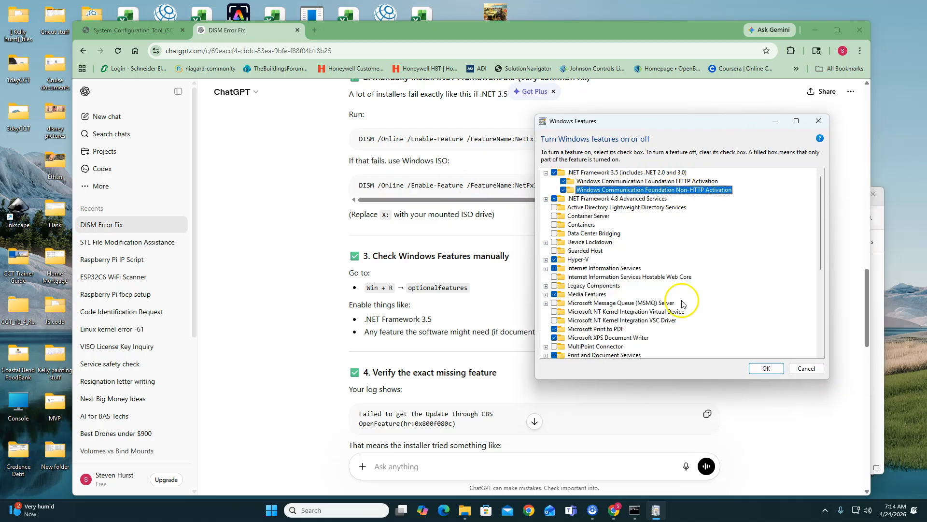
left_click_drag(636, 120, 665, 118)
- Check the remaining Windows features, apply the changes, and close Windows Features once they are complete
scroll(612, 290, "down", 1)
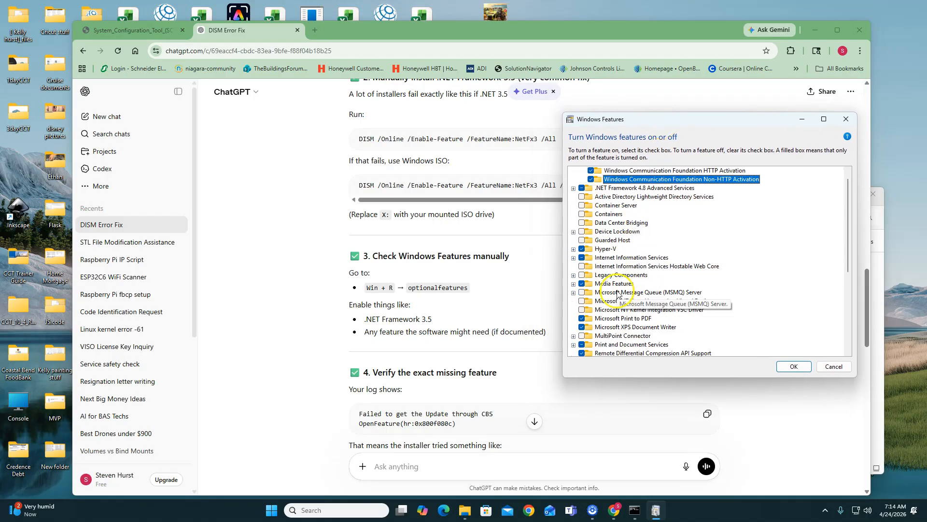
scroll(638, 247, "down", 1)
scroll(638, 247, "down", 4)
left_click(634, 292)
left_click(784, 366)
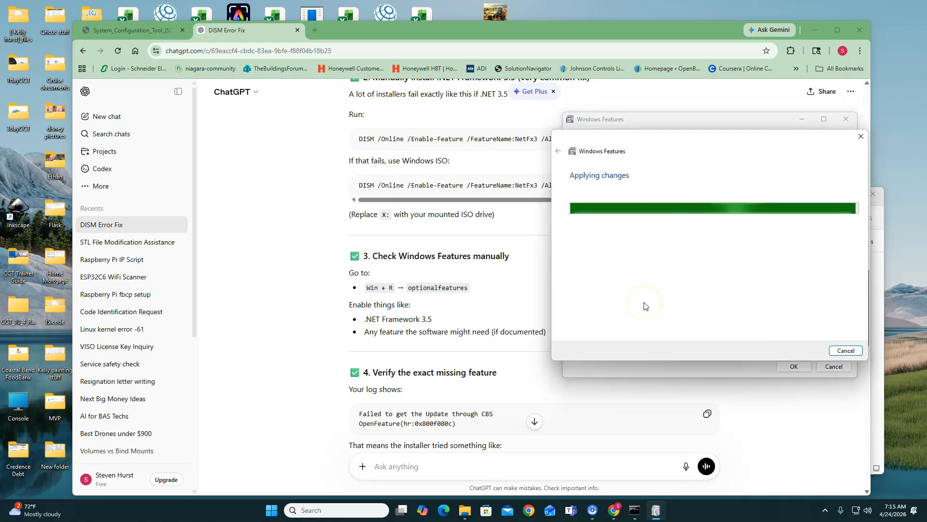
scroll(513, 418, "down", 2)
scroll(438, 381, "down", 4)
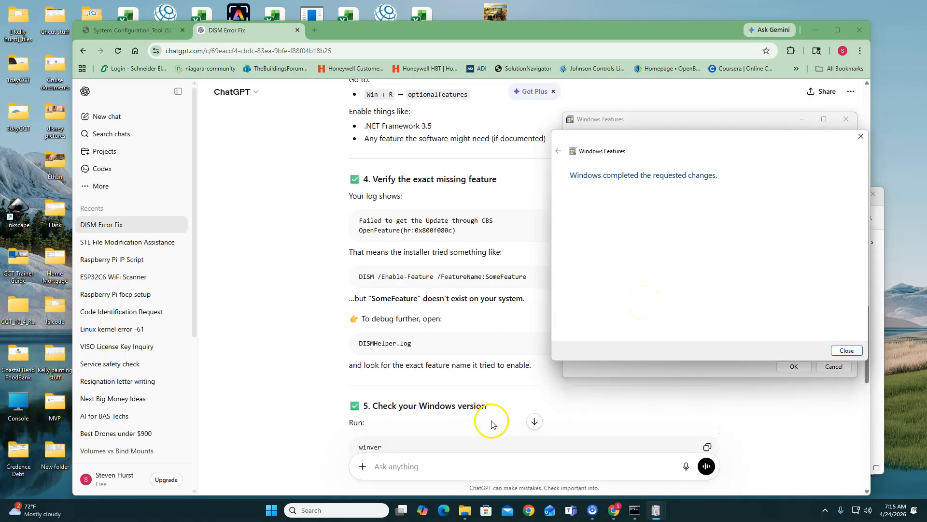
scroll(497, 425, "up", 4)
left_click(839, 351)
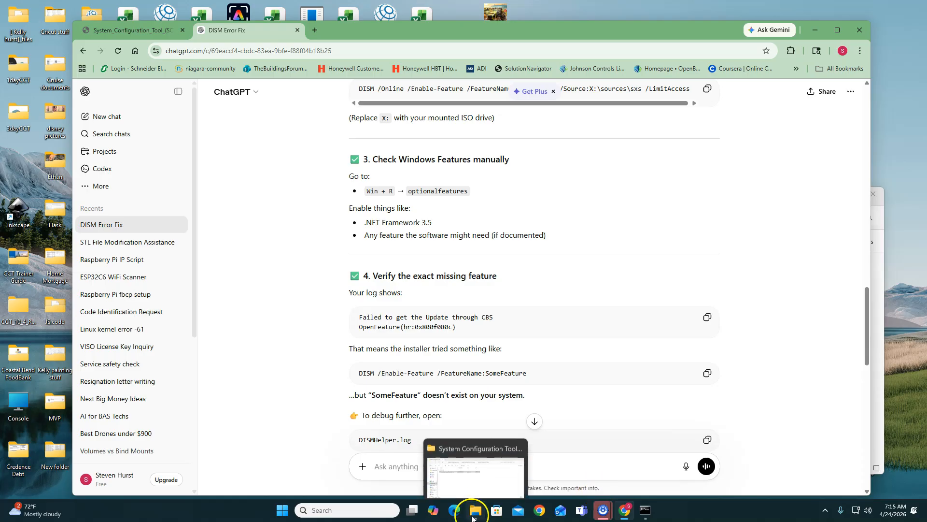
- Launch SystemConfigurationTool_14.2.3.exe as administrator again and start the standard installation
left_click(473, 510)
right_click(440, 286)
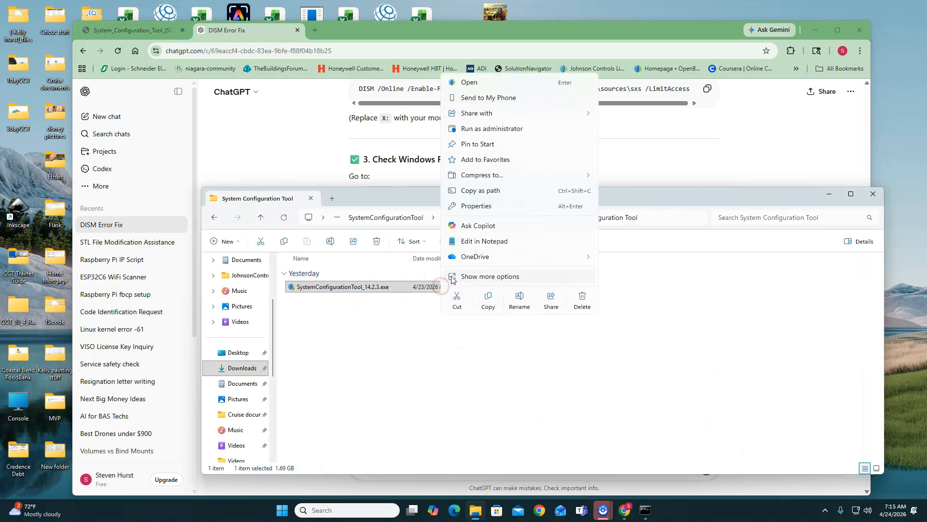
left_click(485, 130)
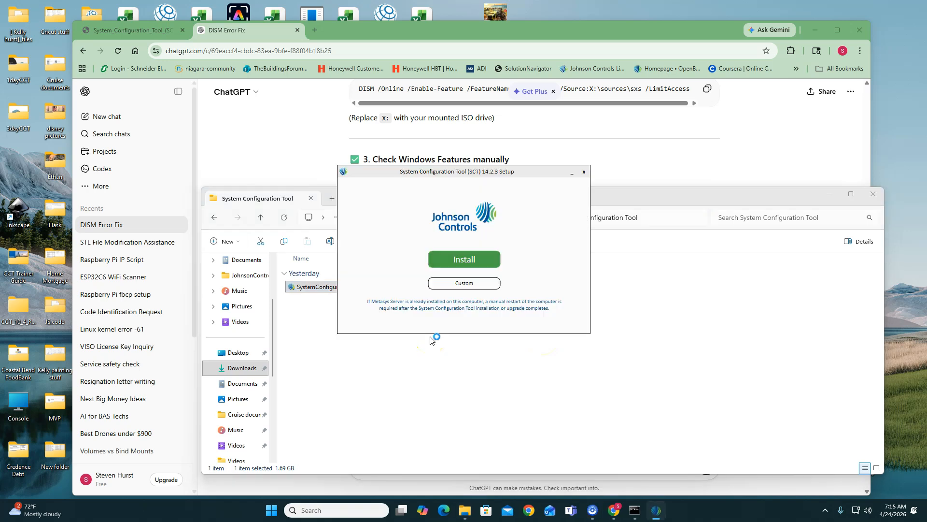
left_click(469, 259)
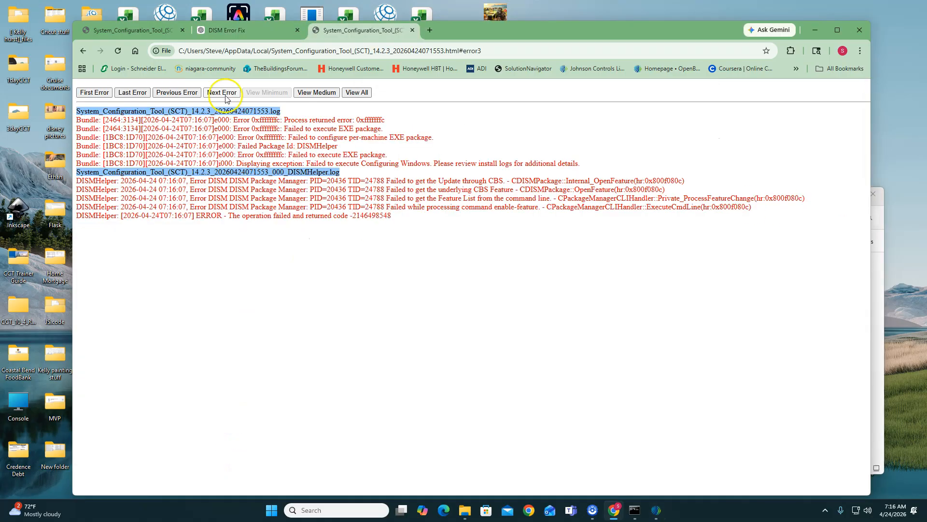
- Review the DISM Error Fix chat's fix options for the MicrosoftWindowsPowerShellV2 failure, from Option 1 through Option 4
scroll(356, 369, "down", 10)
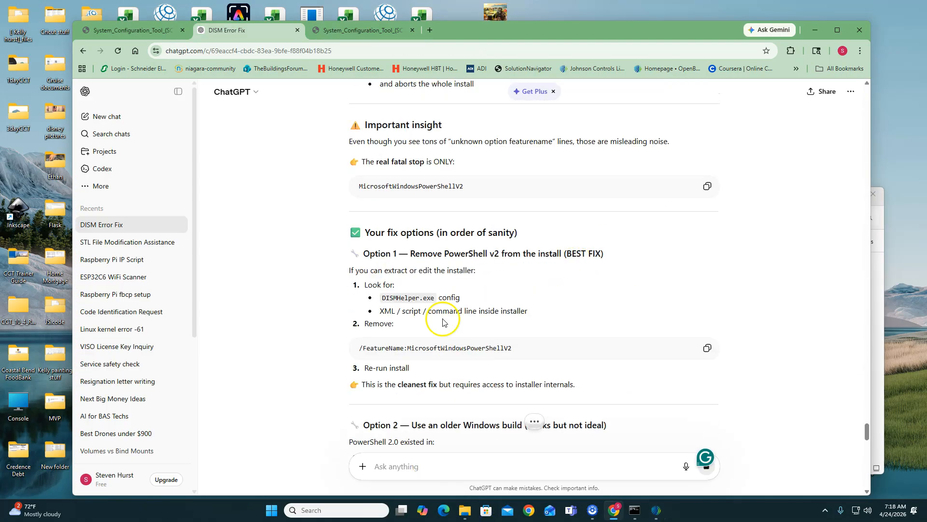
scroll(444, 323, "down", 1)
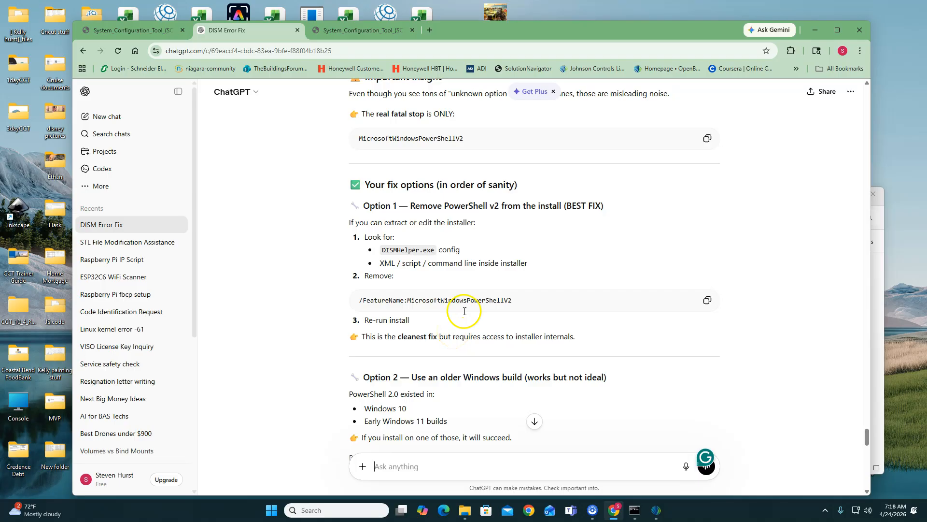
scroll(497, 381, "down", 4)
scroll(497, 381, "down", 1)
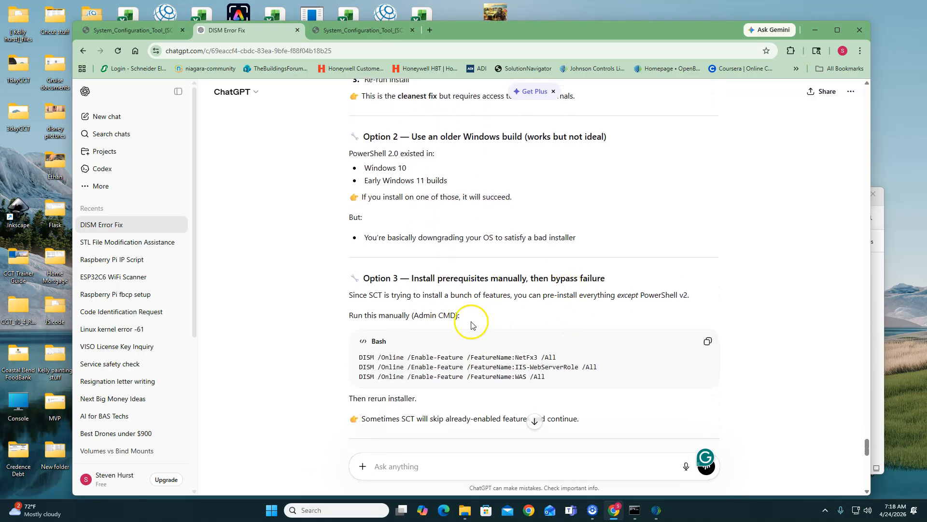
scroll(594, 316, "down", 1)
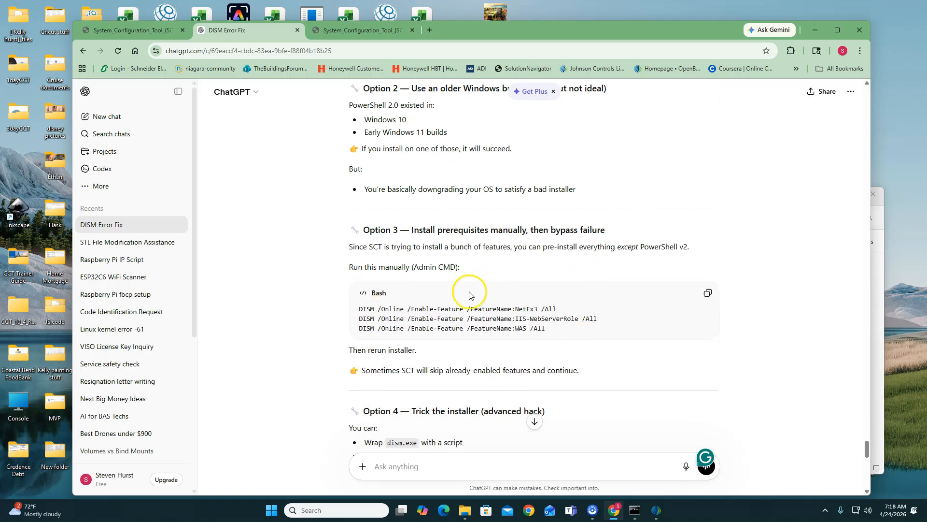
scroll(549, 355, "down", 1)
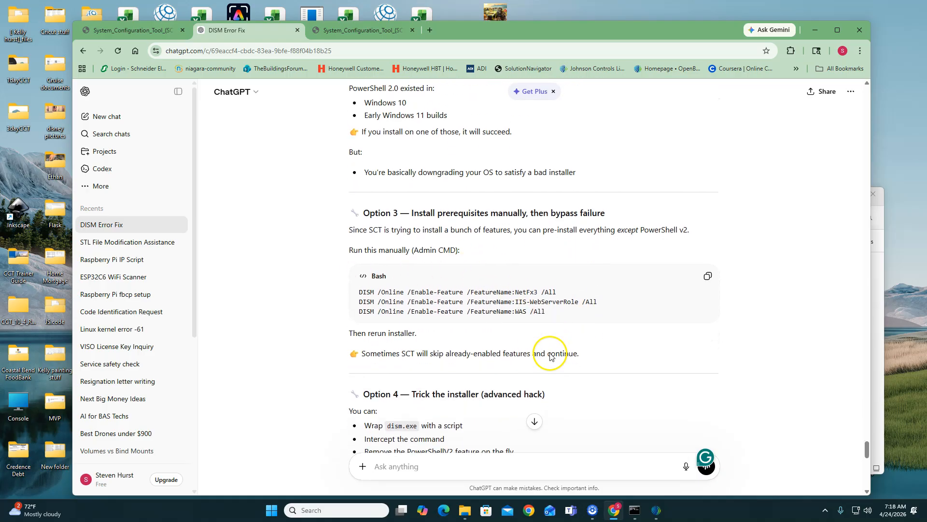
scroll(556, 353, "up", 1)
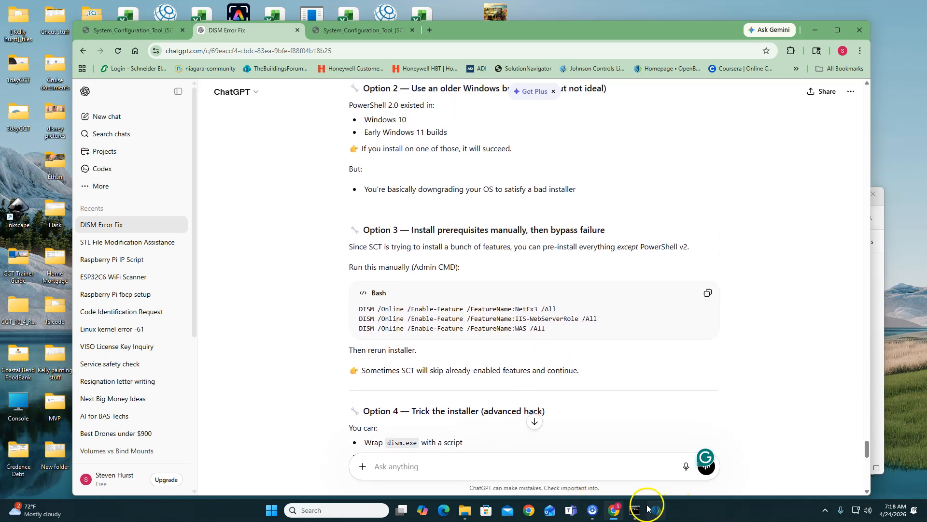
- Copy Option 3's DISM commands, run them in Command Prompt to enable NetFx3, IIS-WebServerRole and WAS, and exit the prompt
left_click(708, 293)
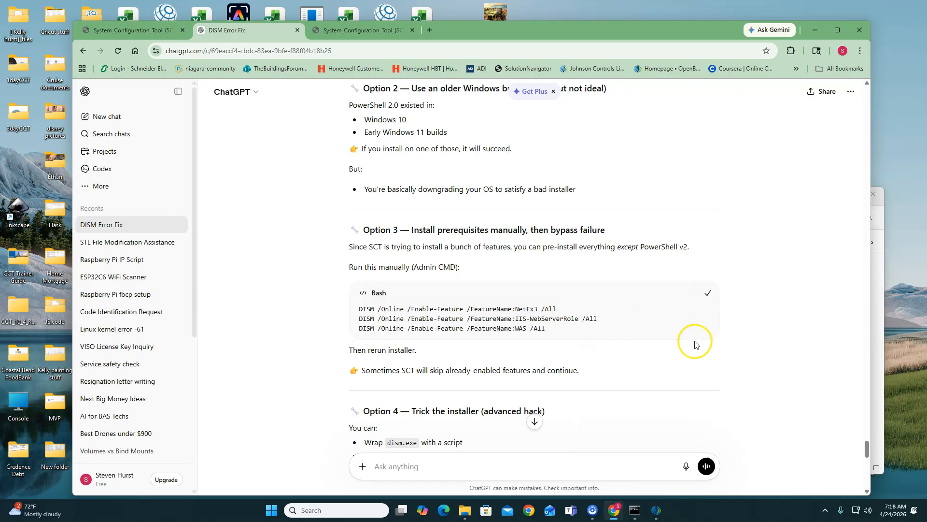
right_click(441, 324)
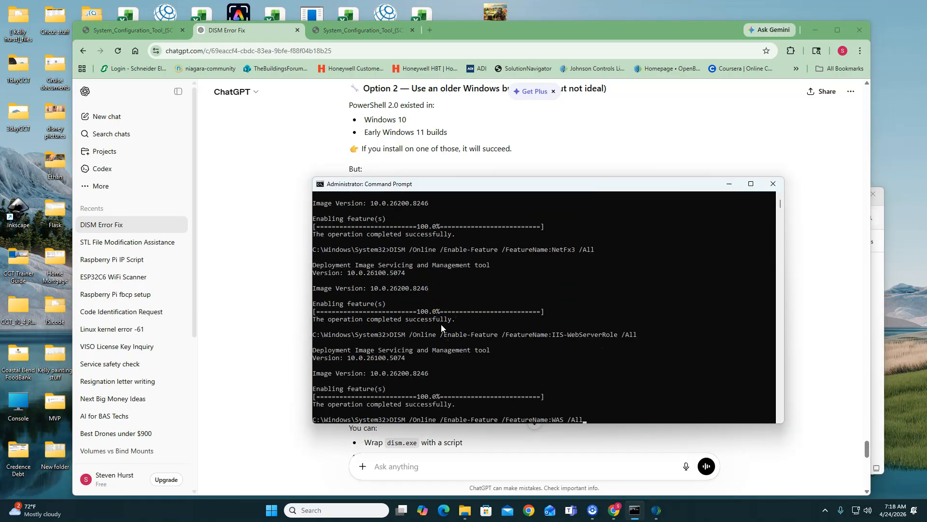
key("Return")
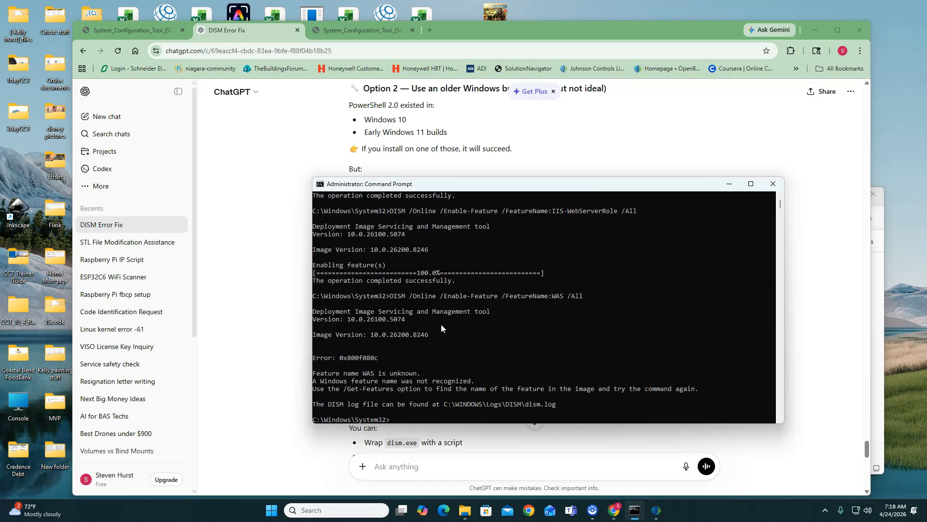
type("exit")
key("Return")
- Read the chat's closing advice on the fastest path forward and the surgical fix for the installer
scroll(534, 393, "down", 15)
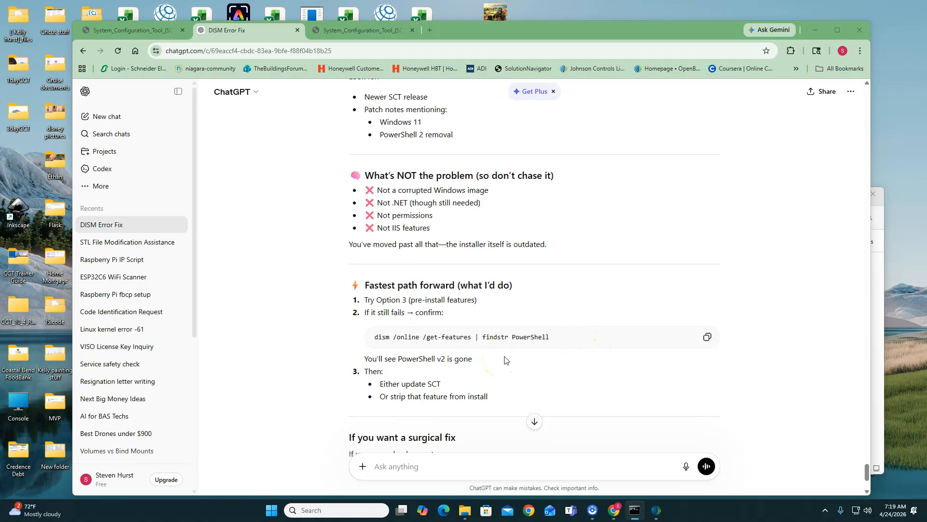
left_click(507, 361)
scroll(567, 362, "down", 2)
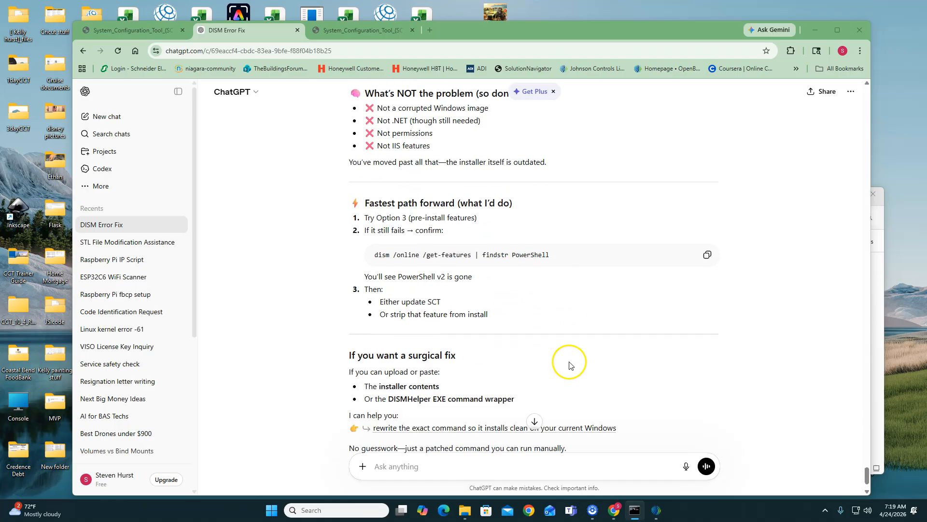
- Copy the chat's PowerShell feature check command, dism /online /get-features | findstr PowerShell
scroll(636, 329, "down", 1)
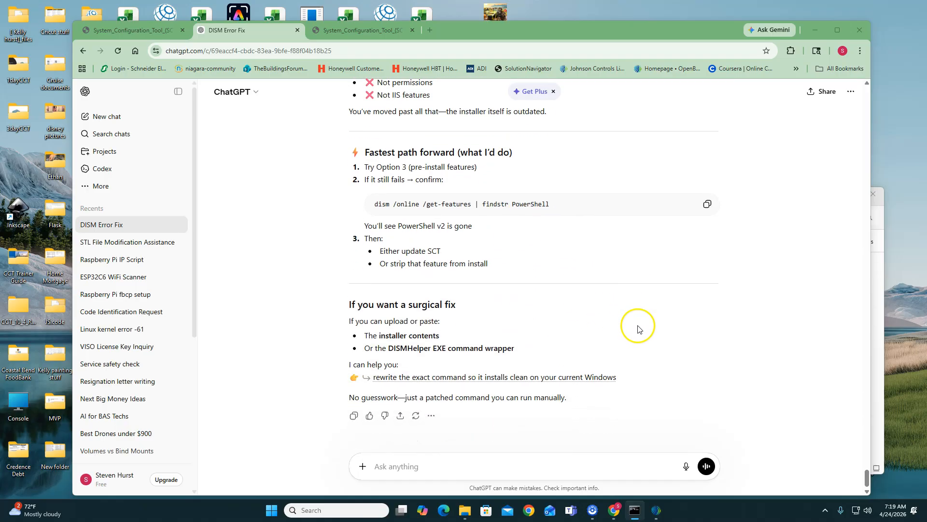
left_click(704, 207)
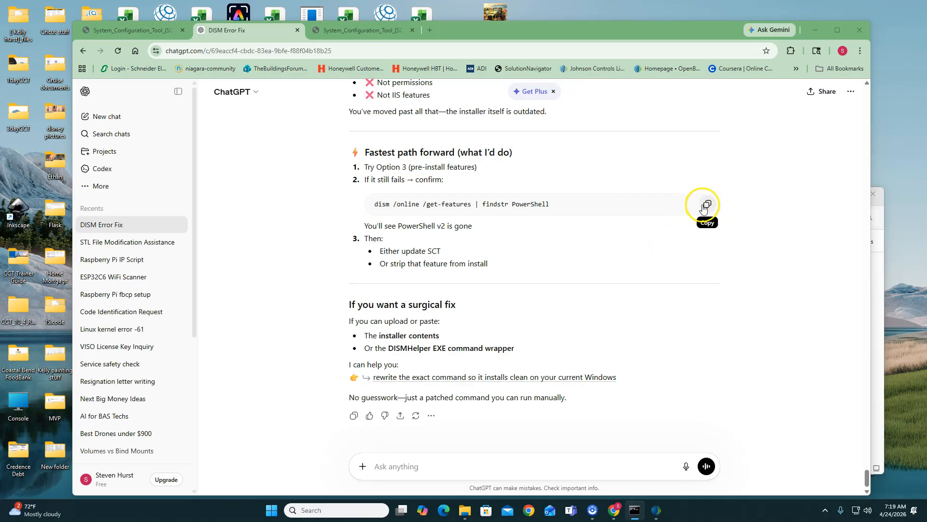
- Bring up the leftover System Configuration Tool (SCT) 14.2.3 Setup window from the previous attempt and close it
key("alt+Tab")
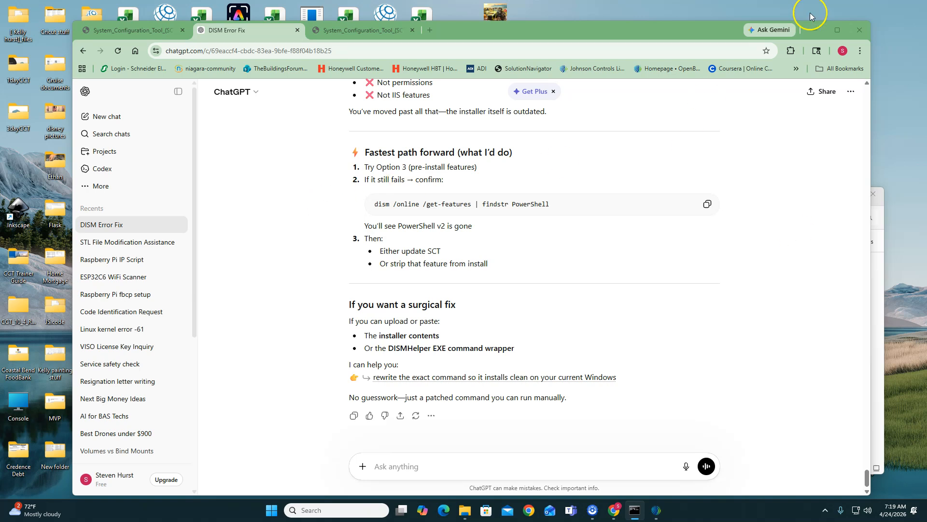
mouse_move(661, 512)
left_click(673, 485)
left_click(586, 172)
- Try SystemConfigurationTool_14.2.3.exe again as administrator, starting the installation, and close the setup and File Explorer windows
left_click(473, 512)
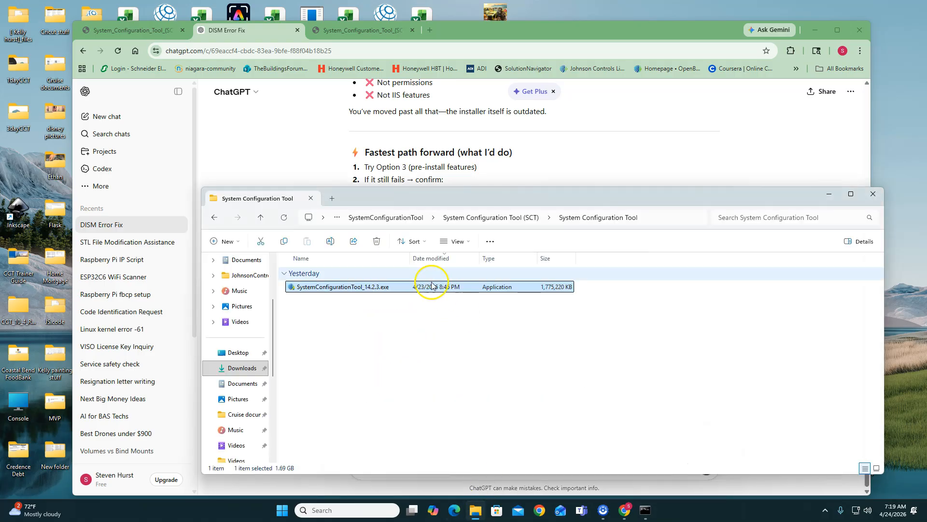
right_click(431, 287)
left_click(483, 128)
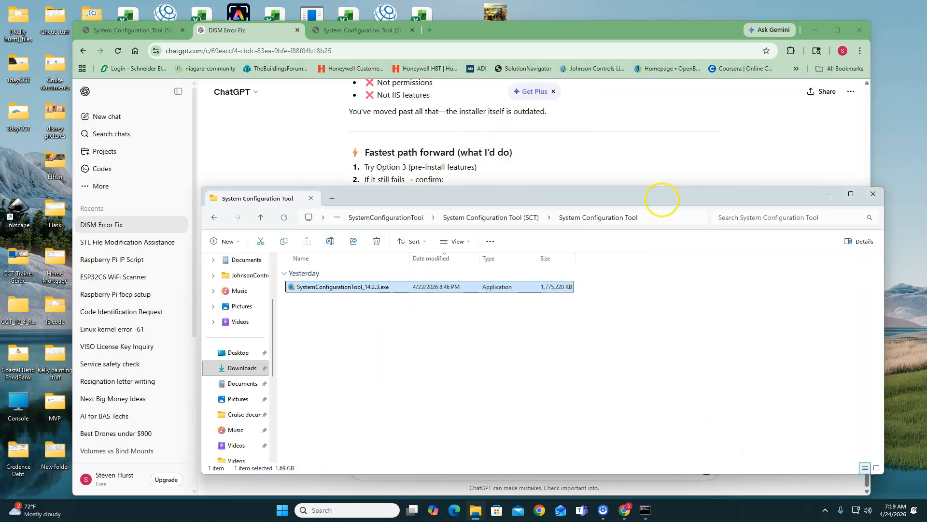
left_click(475, 256)
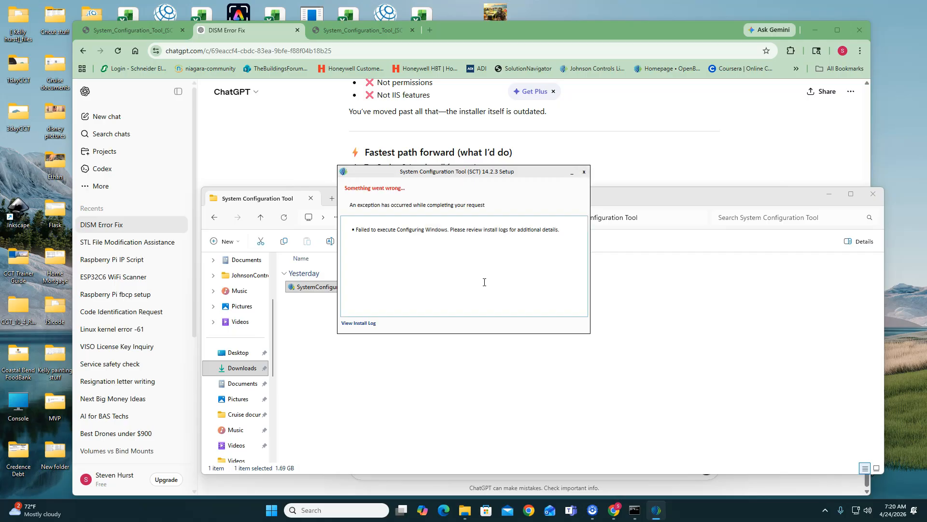
left_click(584, 172)
left_click(873, 194)
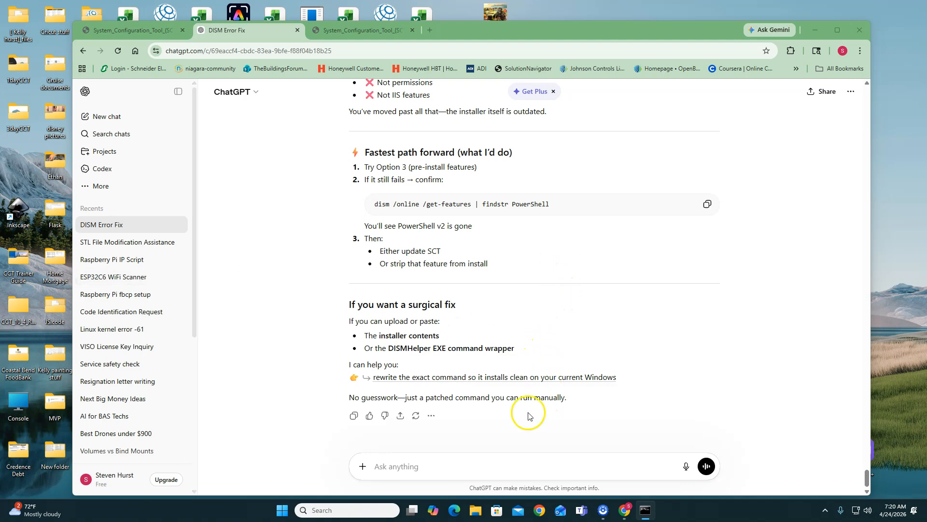
- Reread the DISM Error Fix chat's explanation of the MicrosoftWindowsPowerShellV2 failure and its fix options
scroll(471, 414, "up", 20)
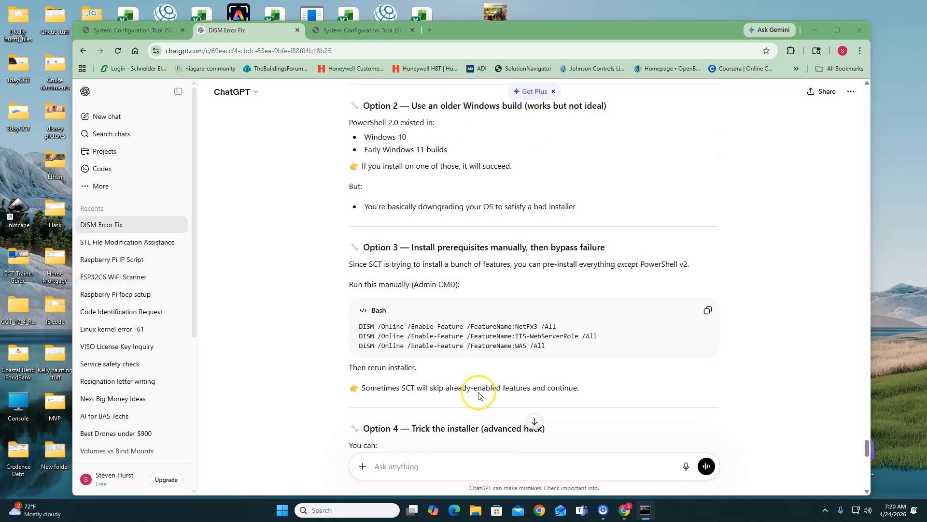
scroll(478, 393, "up", 5)
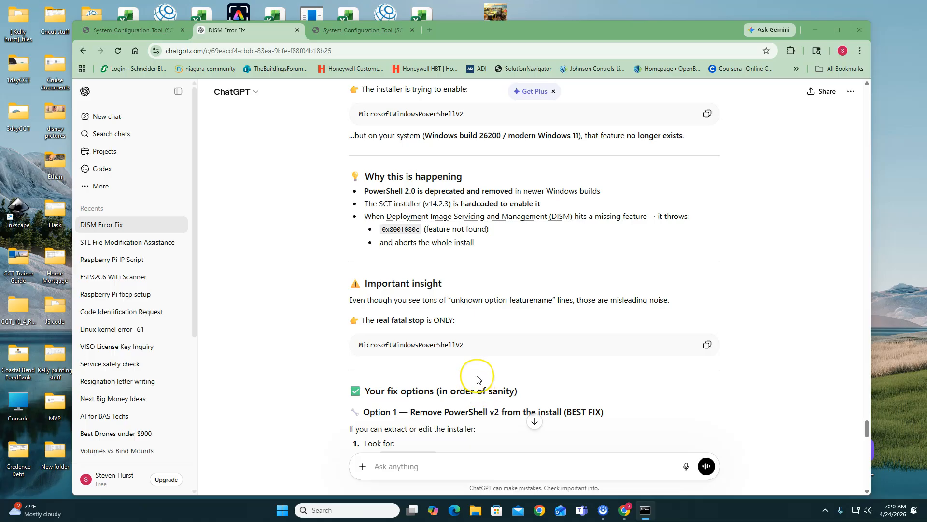
scroll(478, 379, "down", 6)
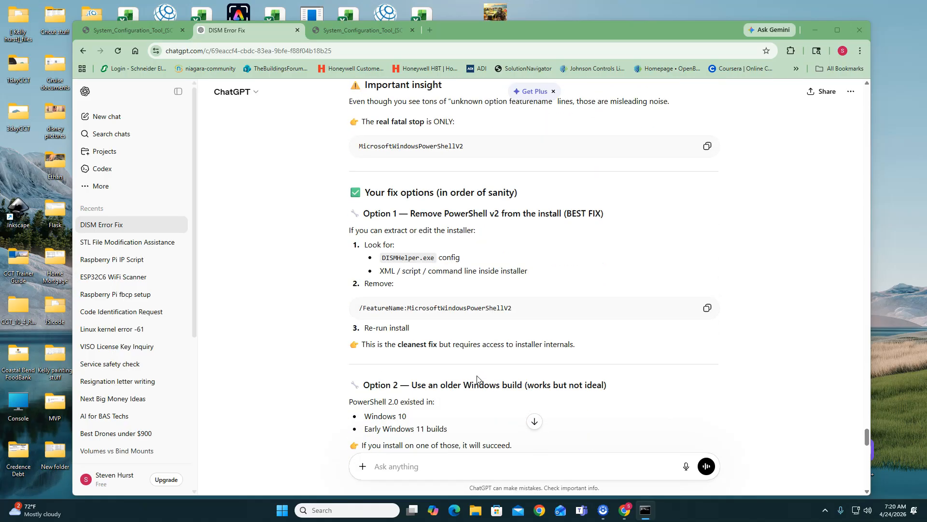